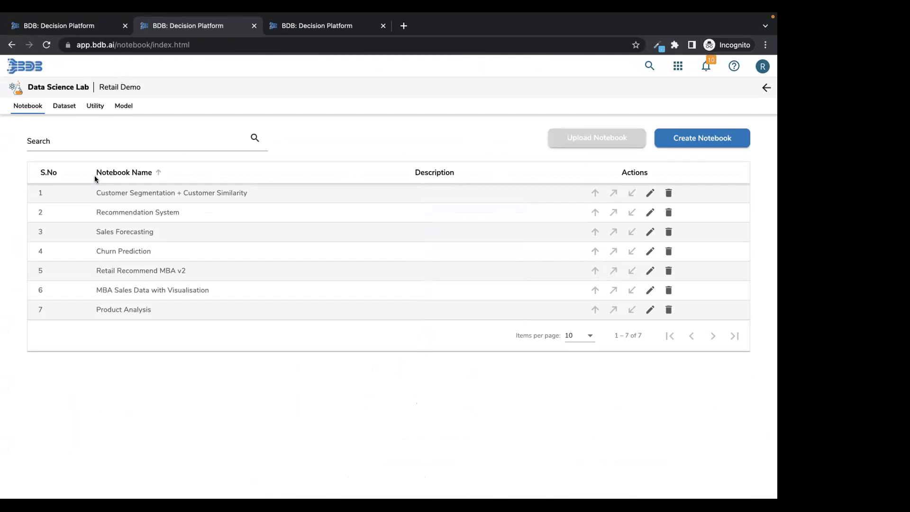
Step: Review the Implementation Architecture slide, then return to the Food Zone Mobile Order dashboard
{"action": "key", "text": "ctrl+Left"}
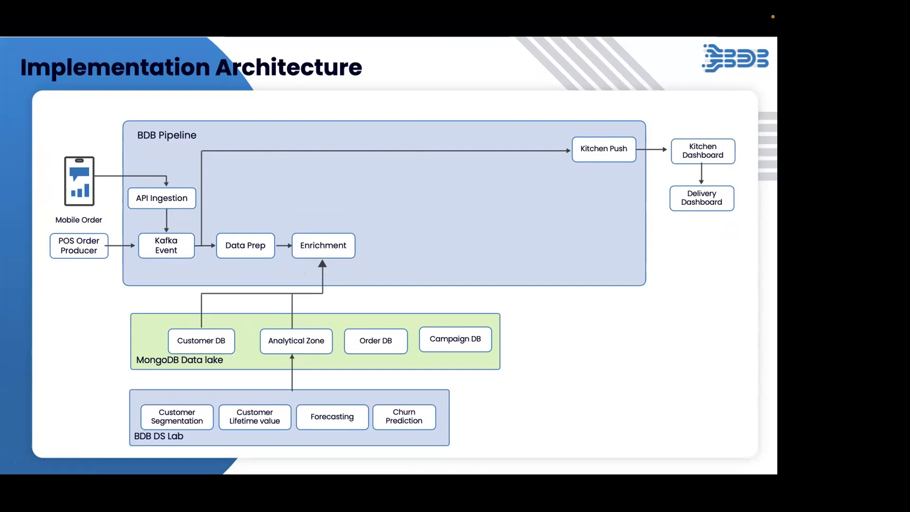
{"action": "key", "text": "ctrl+Right"}
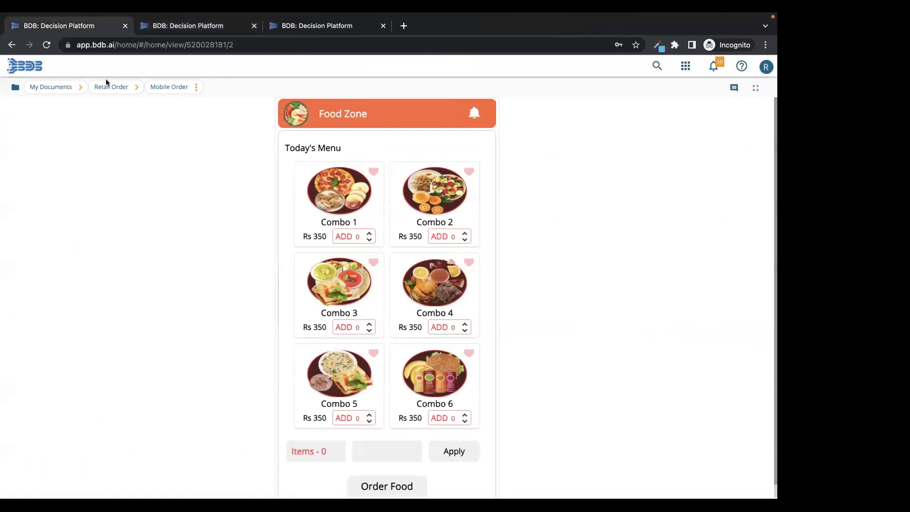
Step: Open Mobile Order from its Properties link as the fourth tab, then show the order_processing pipeline
{"action": "left_click", "coordinate": [107, 84]}
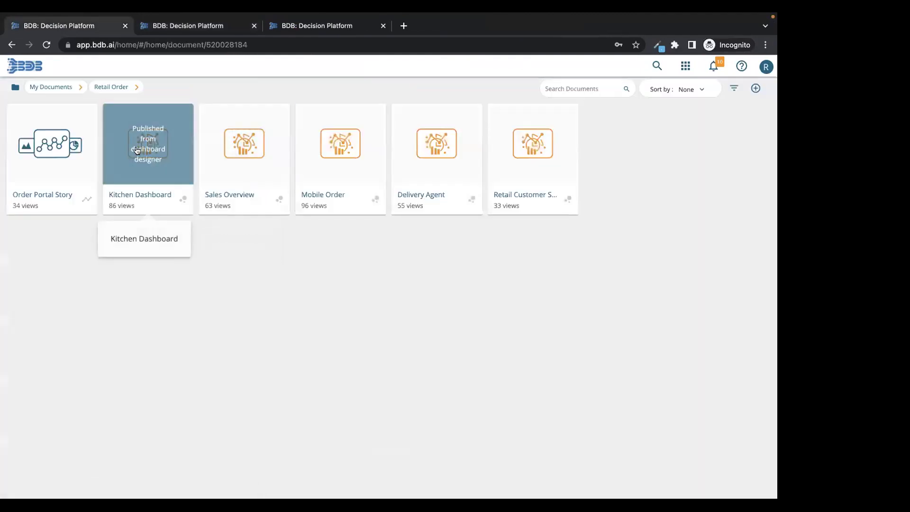
{"action": "right_click", "coordinate": [306, 136]}
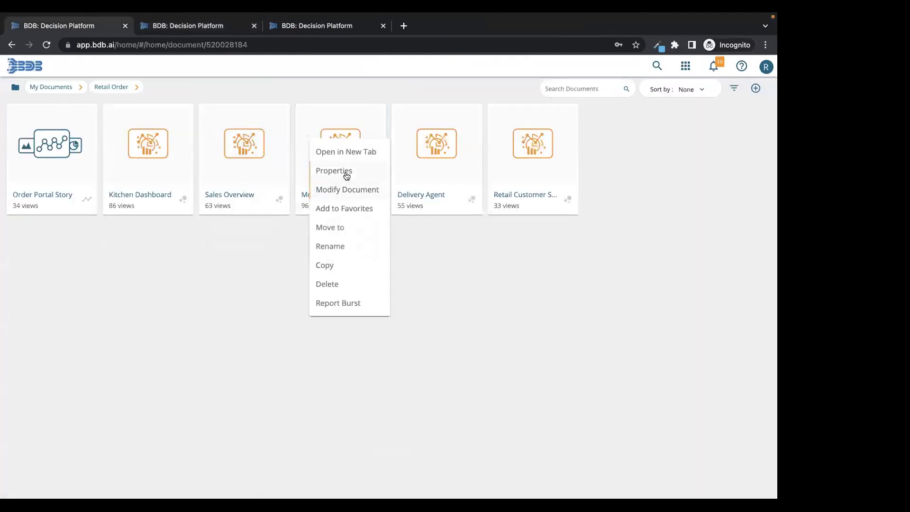
{"action": "left_click", "coordinate": [344, 171]}
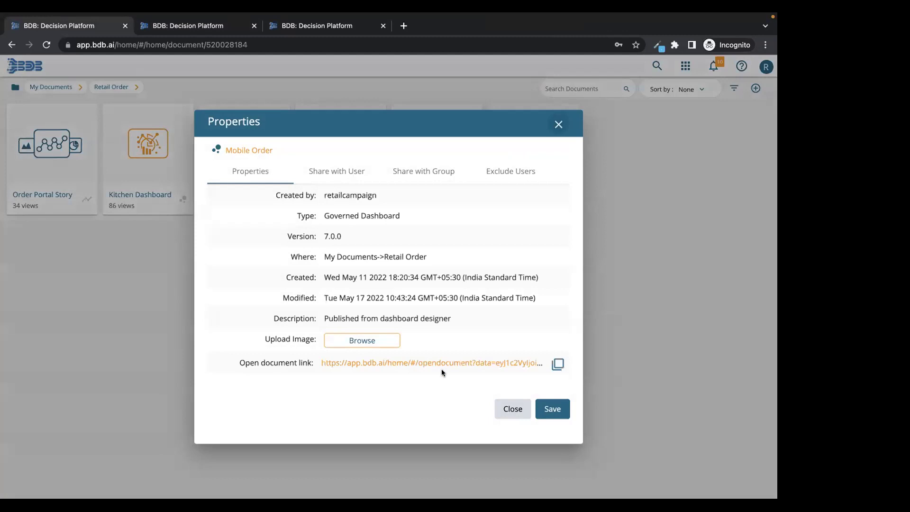
{"action": "left_click", "coordinate": [497, 363]}
{"action": "left_click_drag", "start_coordinate": [170, 27], "coordinate": [441, 28]}
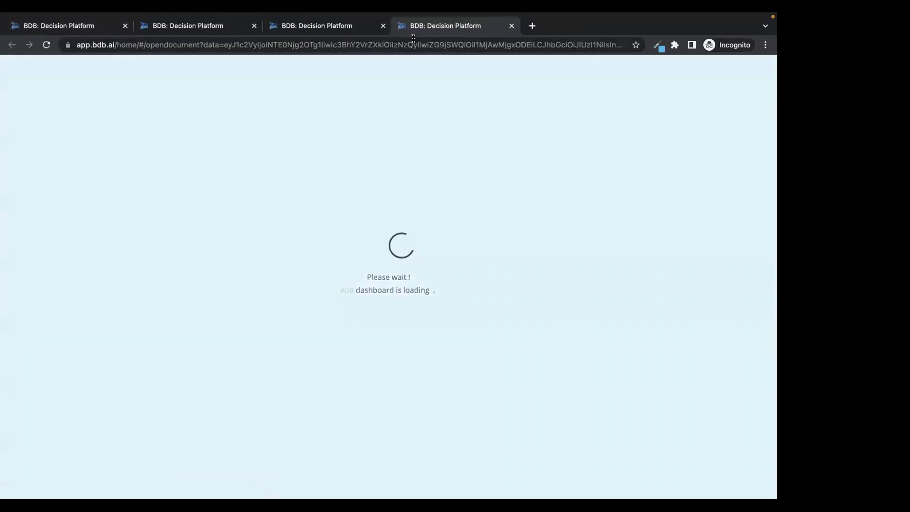
{"action": "left_click", "coordinate": [326, 27]}
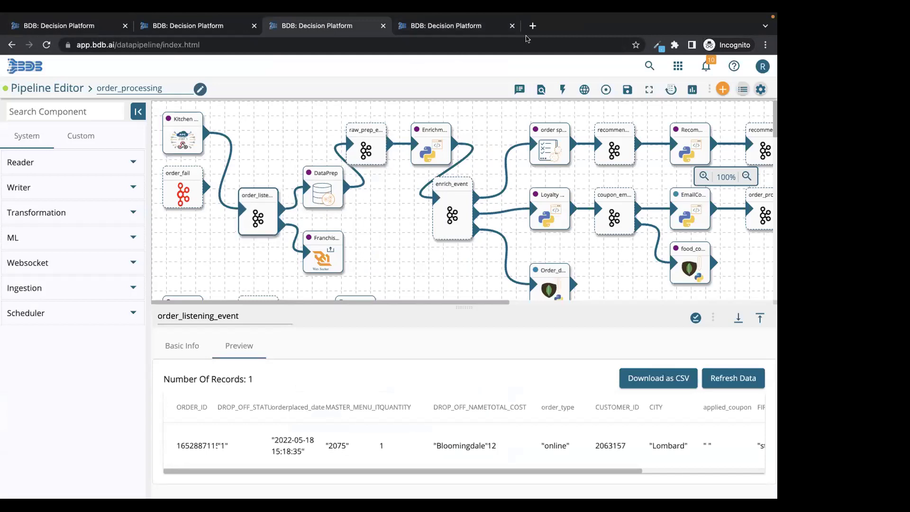
Step: Refresh the order_listening_event preview to confirm one online order record, then go to Food Zone
{"action": "left_click", "coordinate": [177, 133]}
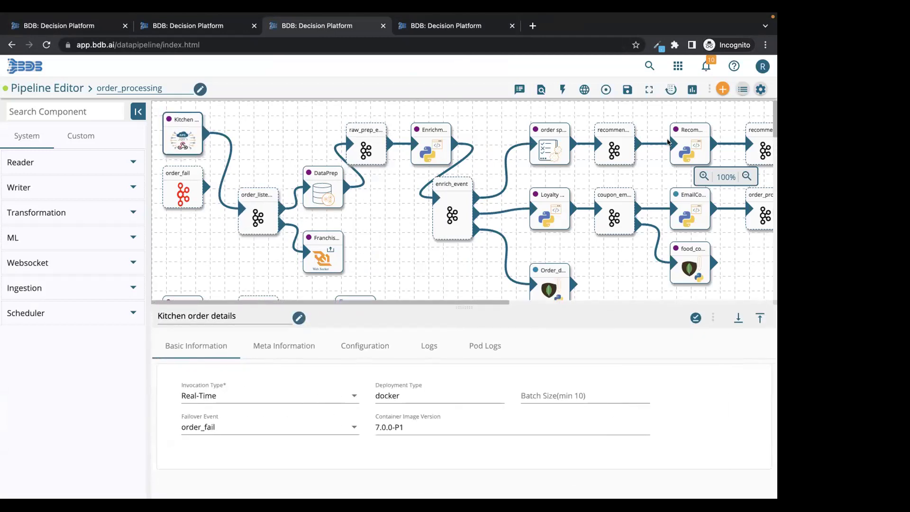
{"action": "left_click", "coordinate": [260, 200]}
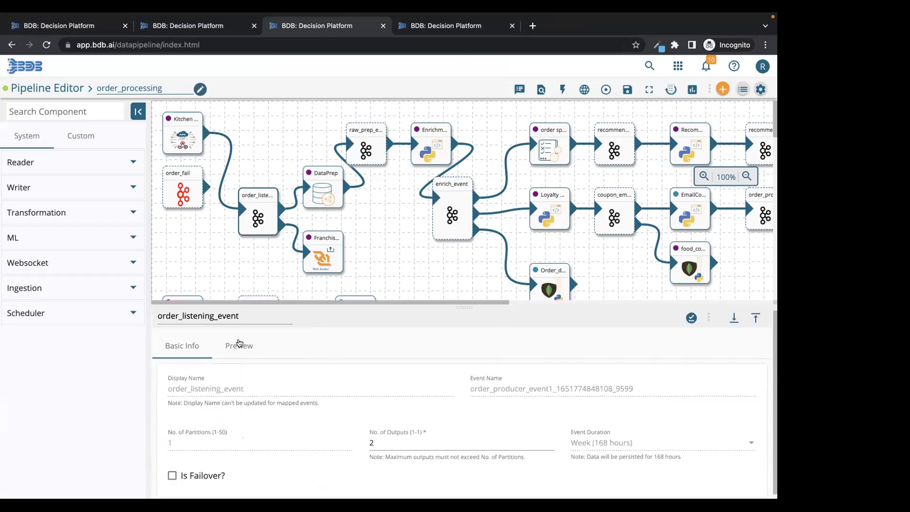
{"action": "left_click", "coordinate": [239, 345]}
{"action": "left_click", "coordinate": [735, 380]}
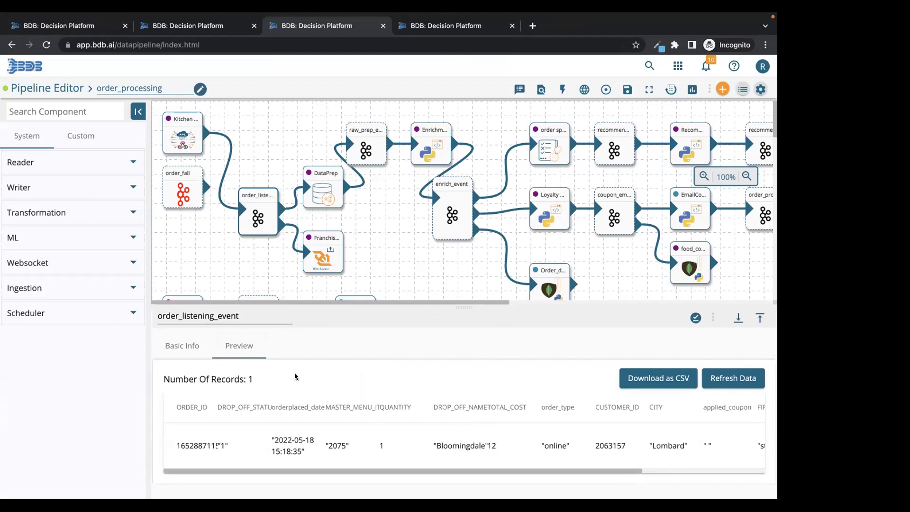
{"action": "left_click", "coordinate": [443, 26]}
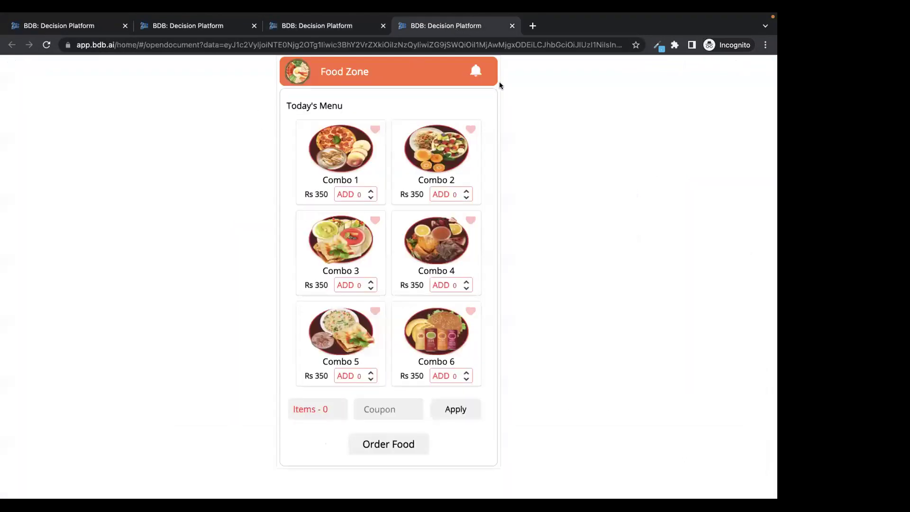
Step: Place a Food Zone order for one Combo 1 and one Combo 3, then return to the pipeline
{"action": "left_click", "coordinate": [372, 191]}
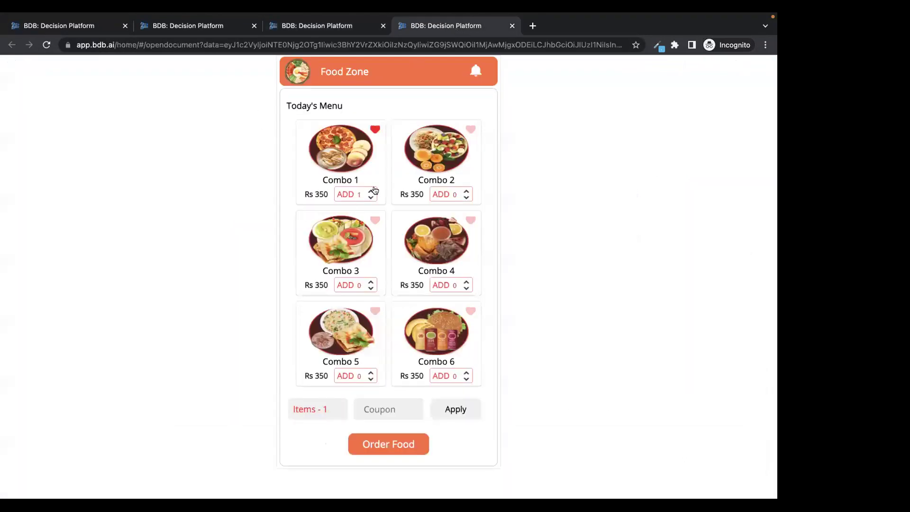
{"action": "left_click", "coordinate": [371, 282]}
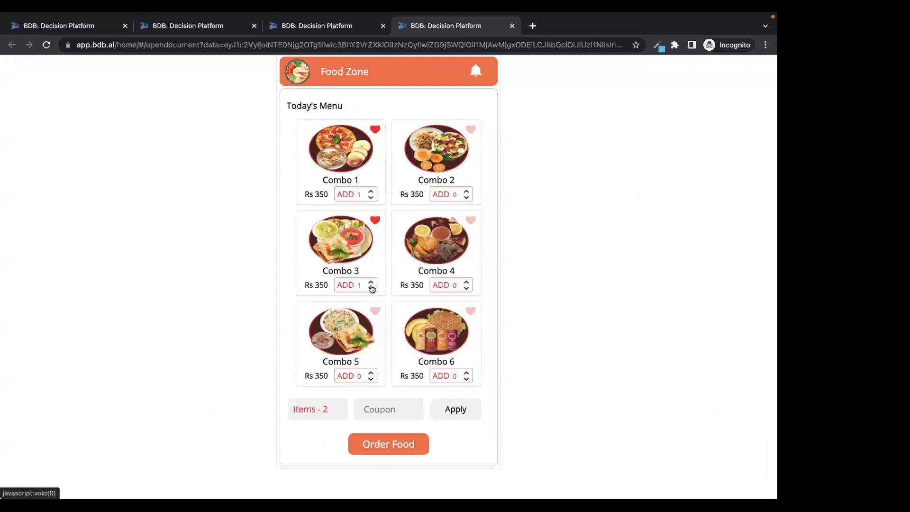
{"action": "left_click", "coordinate": [387, 441]}
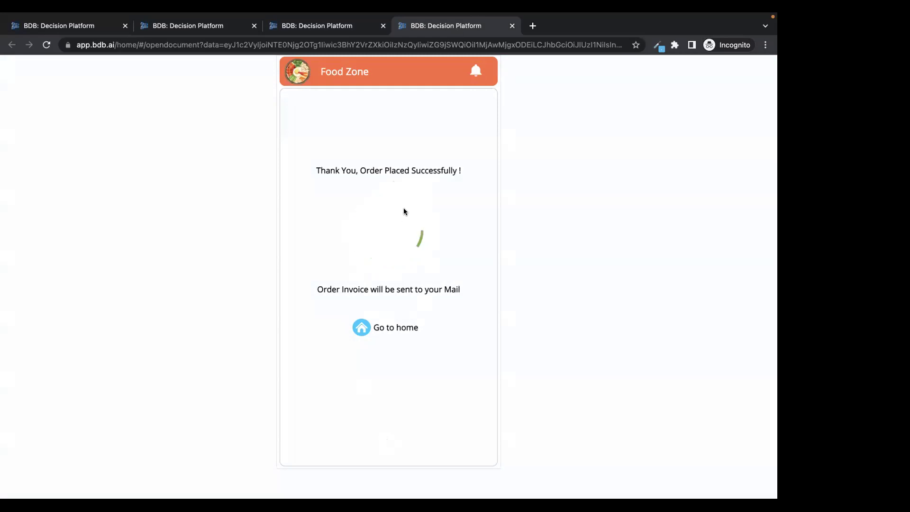
{"action": "left_click", "coordinate": [303, 28]}
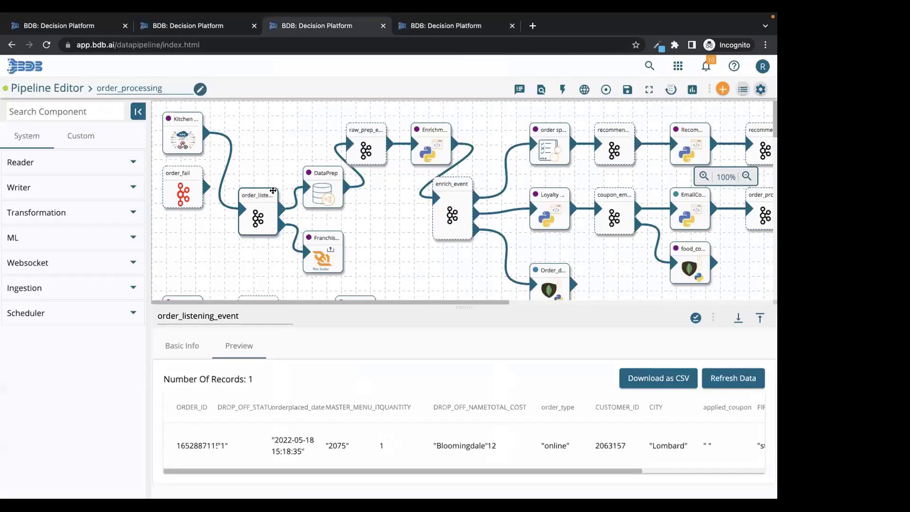
Step: Refresh the order_listening_event preview to show 2 order records, then go back to Retail Order documents
{"action": "left_click", "coordinate": [260, 218]}
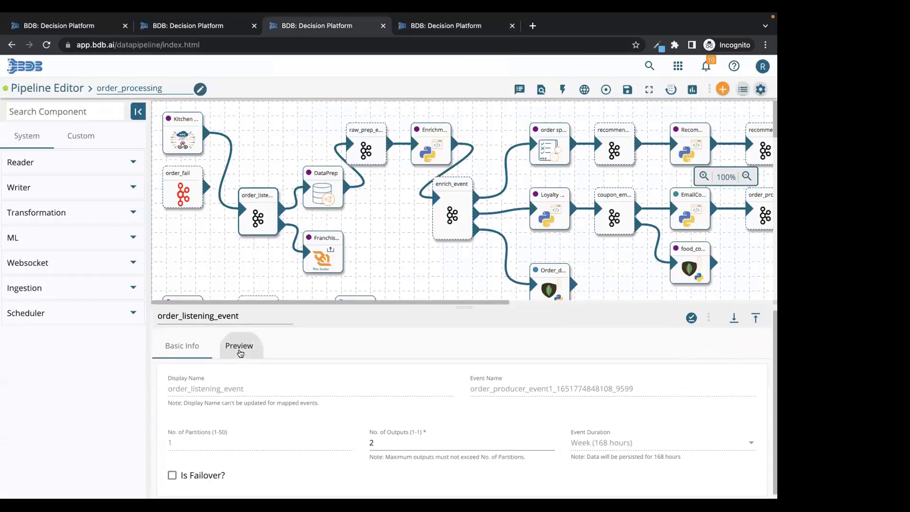
{"action": "left_click", "coordinate": [239, 346]}
{"action": "left_click", "coordinate": [733, 377]}
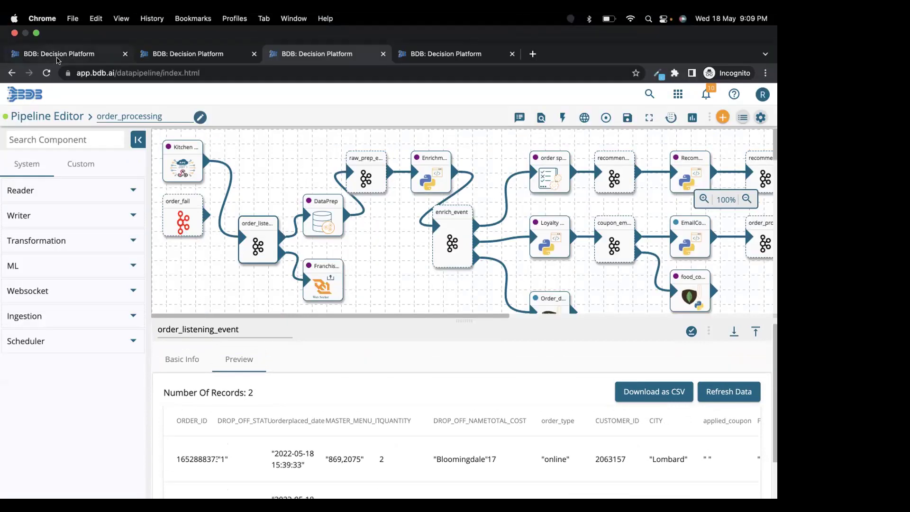
{"action": "left_click", "coordinate": [59, 55]}
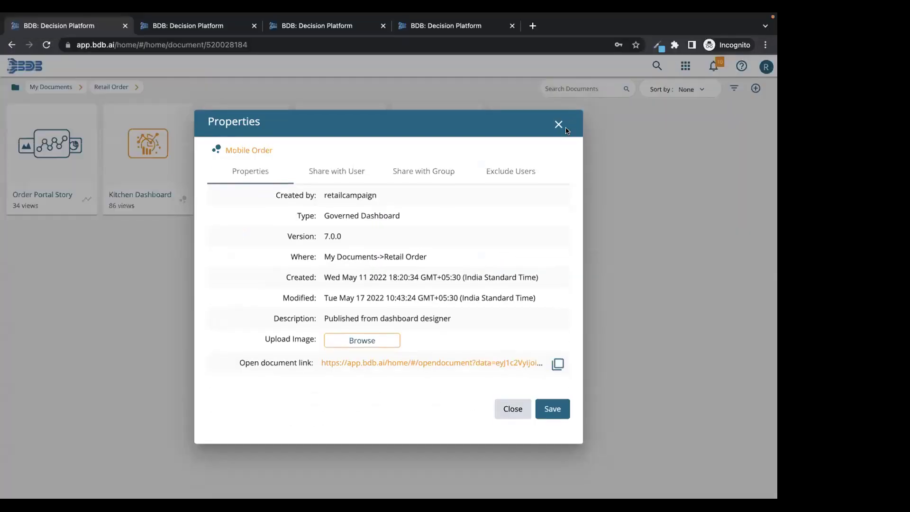
Step: Open the Kitchen Dashboard's Properties link in a new browser tab
{"action": "left_click", "coordinate": [557, 110]}
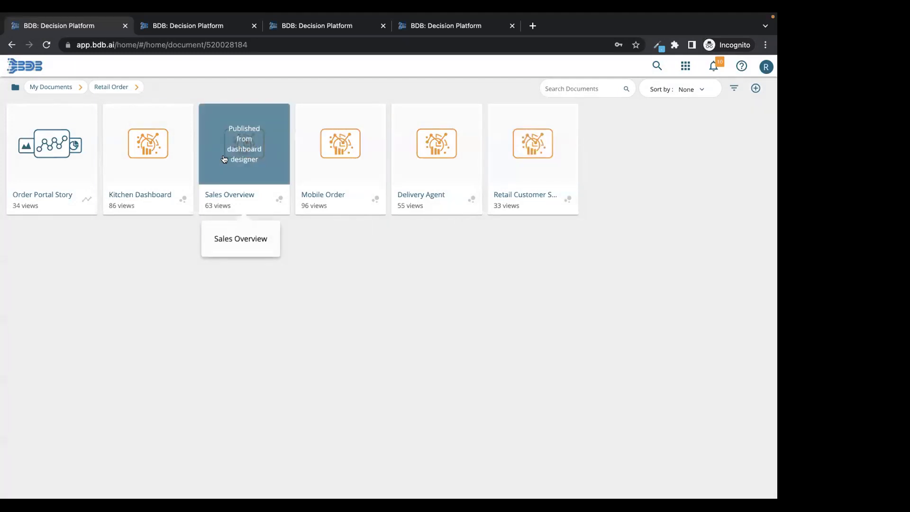
{"action": "right_click", "coordinate": [142, 147]}
{"action": "left_click", "coordinate": [174, 184]}
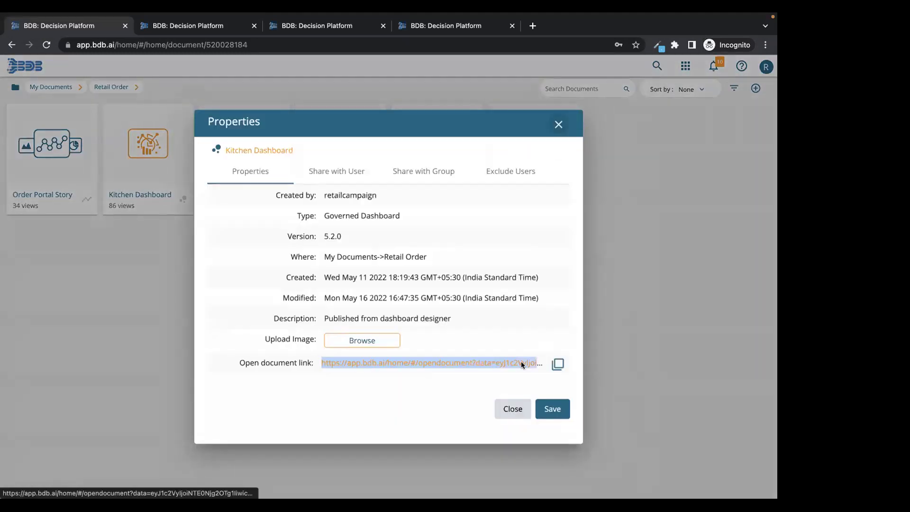
{"action": "right_click", "coordinate": [522, 364]}
{"action": "left_click", "coordinate": [550, 342]}
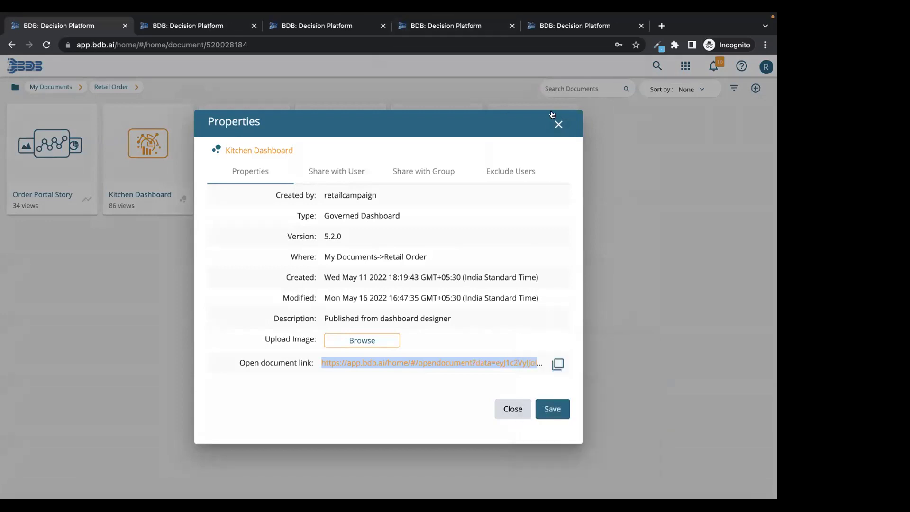
Step: Bring up the loading Mario's Kitchen dashboard in its own tab
{"action": "left_click", "coordinate": [558, 124]}
{"action": "left_click", "coordinate": [524, 27]}
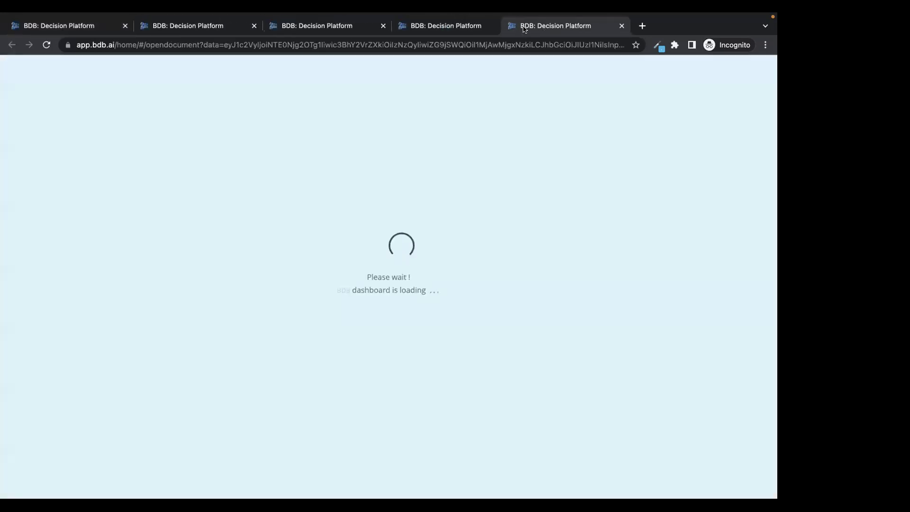
{"action": "left_click", "coordinate": [448, 26]}
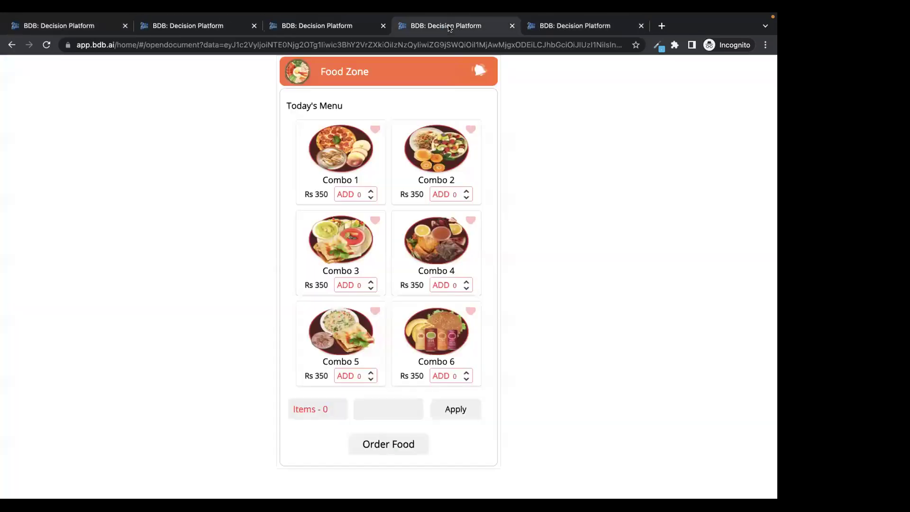
{"action": "left_click", "coordinate": [47, 45]}
{"action": "left_click", "coordinate": [592, 30]}
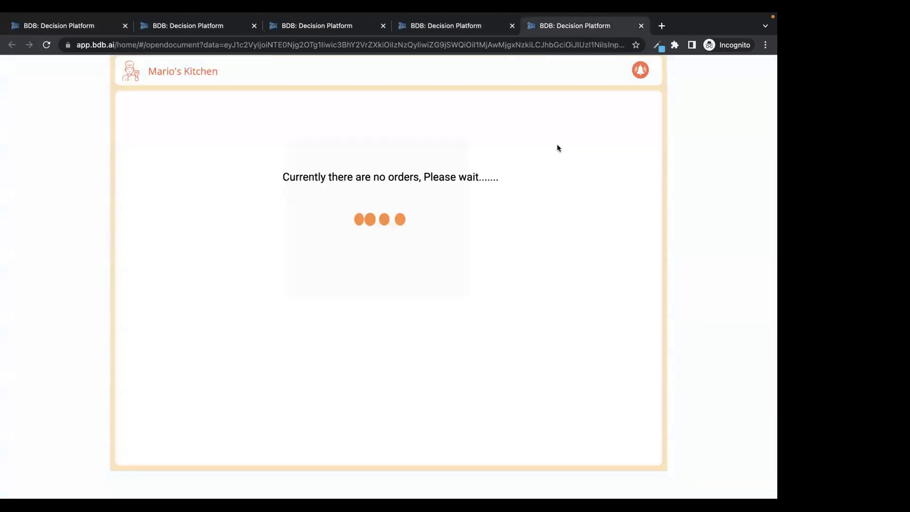
Step: Check Mario's Kitchen for orders, then go back to the Food Zone menu
{"action": "mouse_move", "coordinate": [538, 29]}
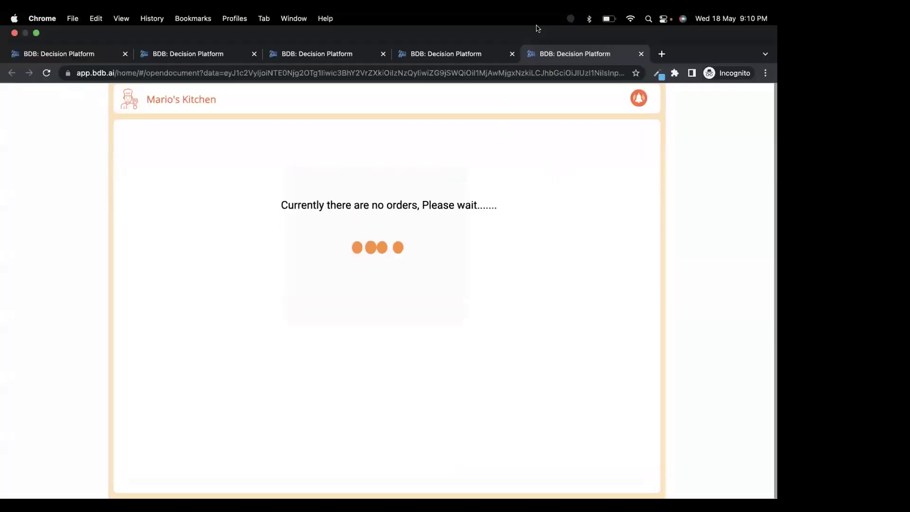
{"action": "left_click", "coordinate": [463, 53]}
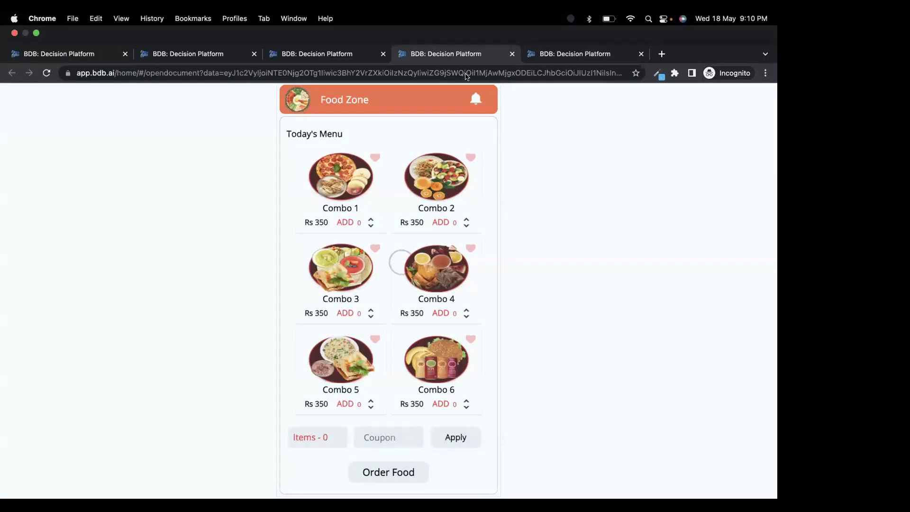
{"action": "left_click", "coordinate": [566, 52]}
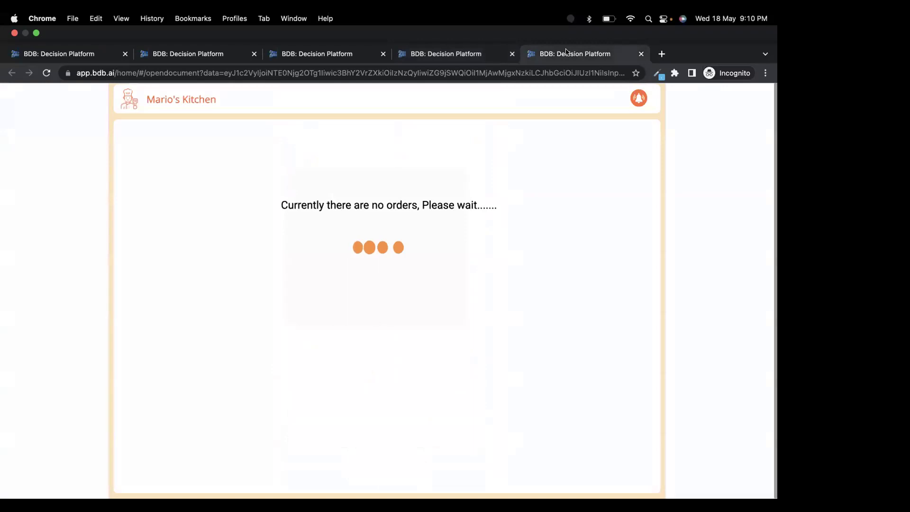
{"action": "left_click", "coordinate": [464, 52]}
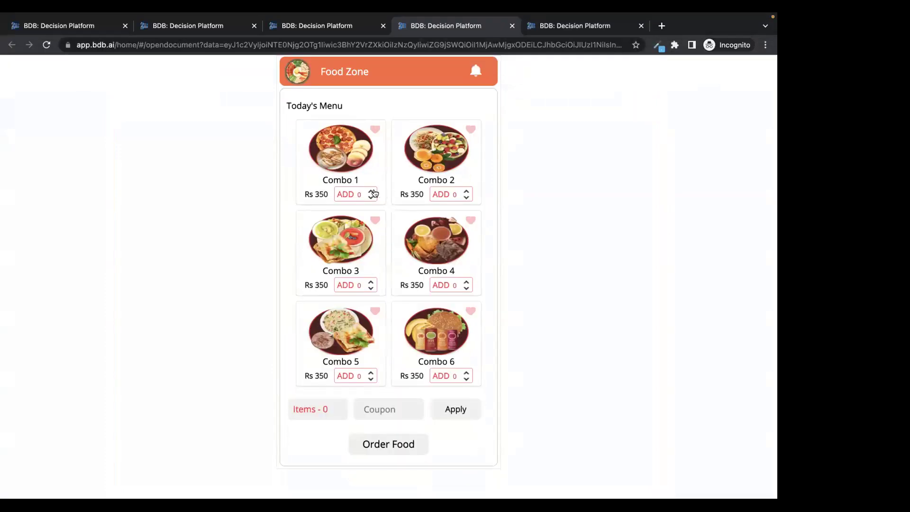
Step: Order one Combo 1 and one Combo 4, then see it arrive in Mario's Kitchen
{"action": "left_click", "coordinate": [372, 191]}
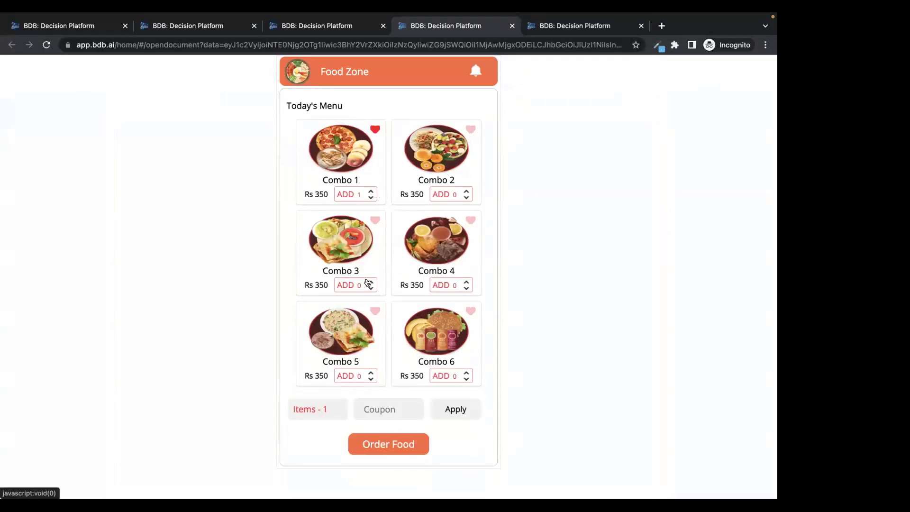
{"action": "left_click", "coordinate": [467, 282]}
{"action": "left_click", "coordinate": [384, 444]}
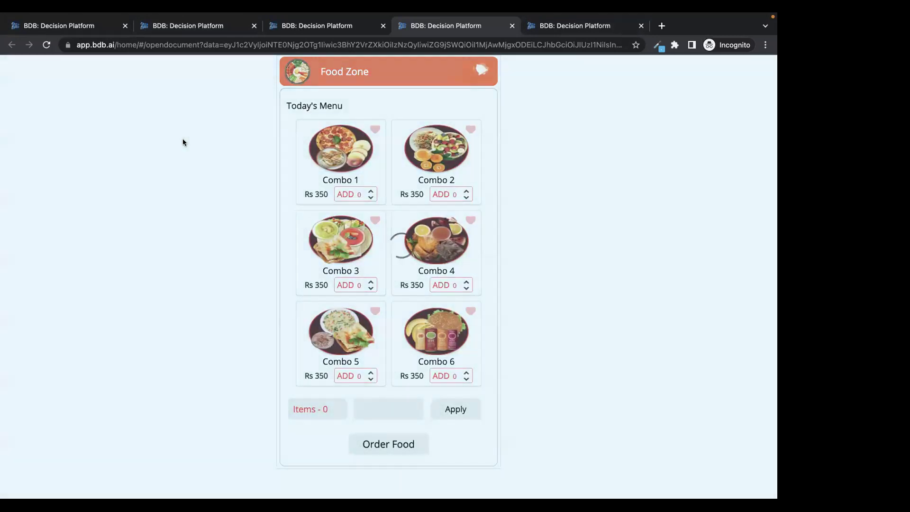
{"action": "left_click", "coordinate": [583, 25]}
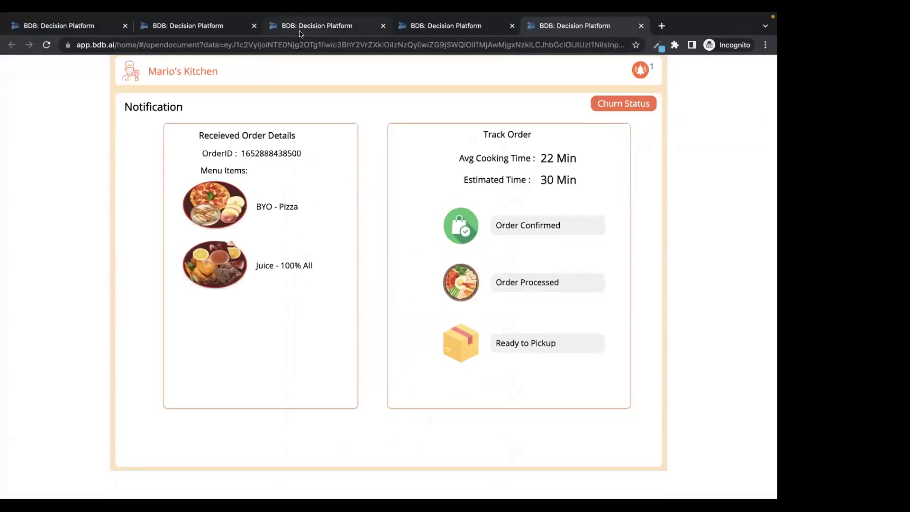
{"action": "left_click", "coordinate": [300, 29]}
{"action": "left_click", "coordinate": [258, 214]}
{"action": "left_click", "coordinate": [249, 350]}
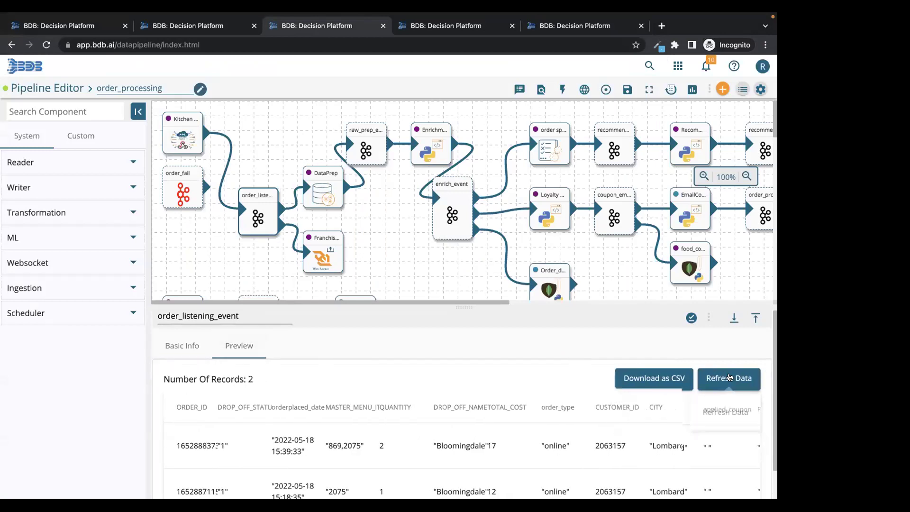
{"action": "left_click", "coordinate": [729, 378]}
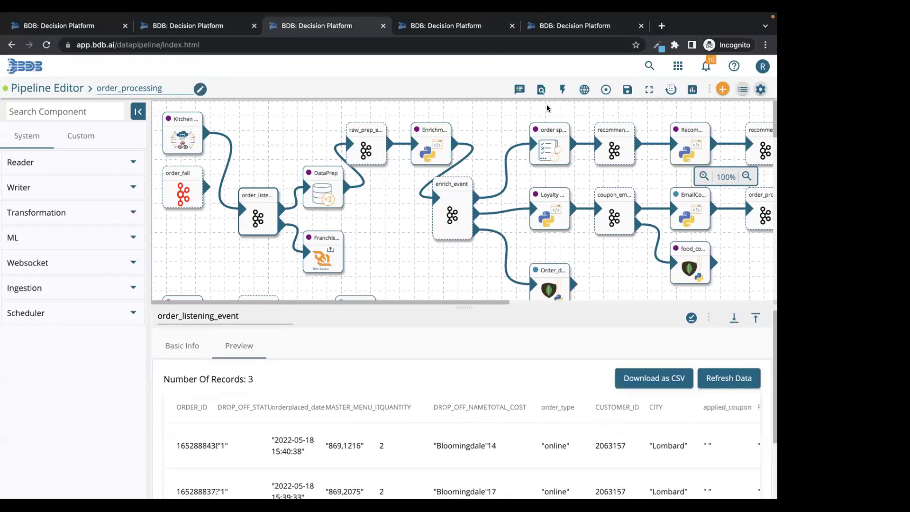
{"action": "left_click", "coordinate": [568, 32]}
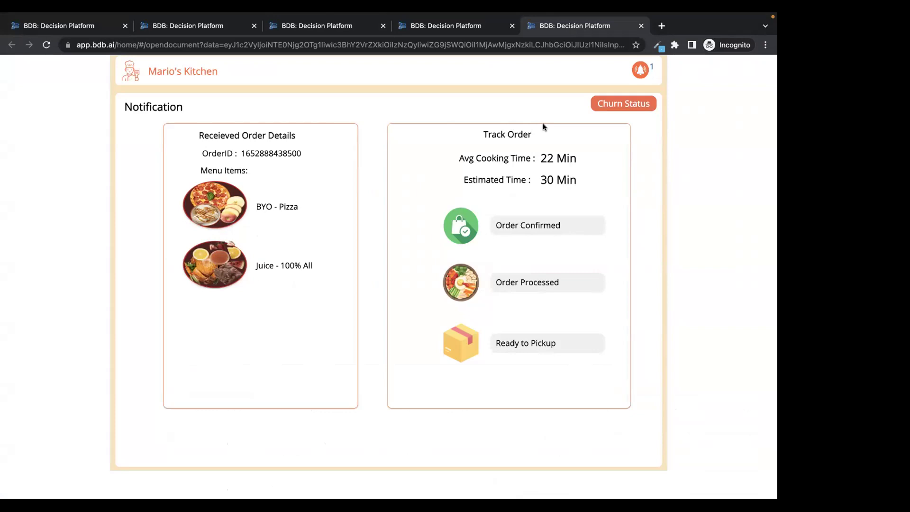
Step: Mark the BYO - Pizza and Juice order as Order Confirmed, then Order Processed
{"action": "left_click", "coordinate": [538, 227]}
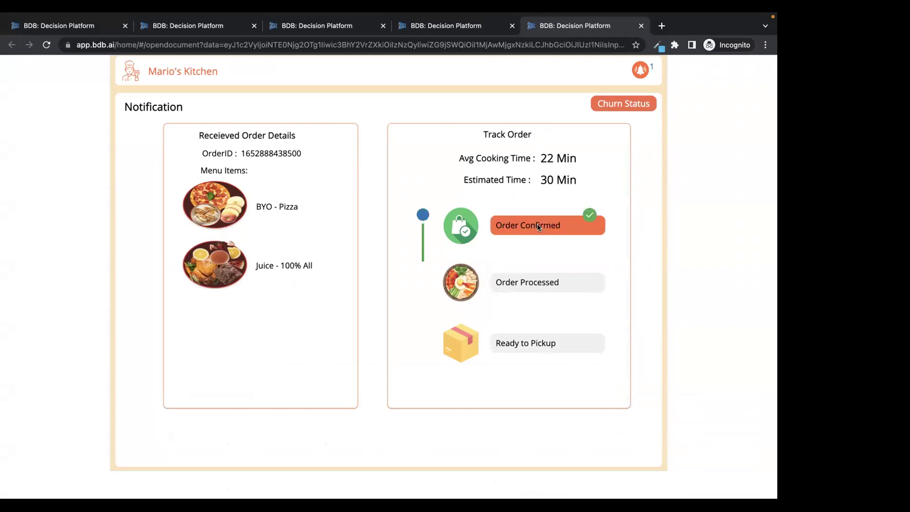
{"action": "left_click", "coordinate": [532, 282]}
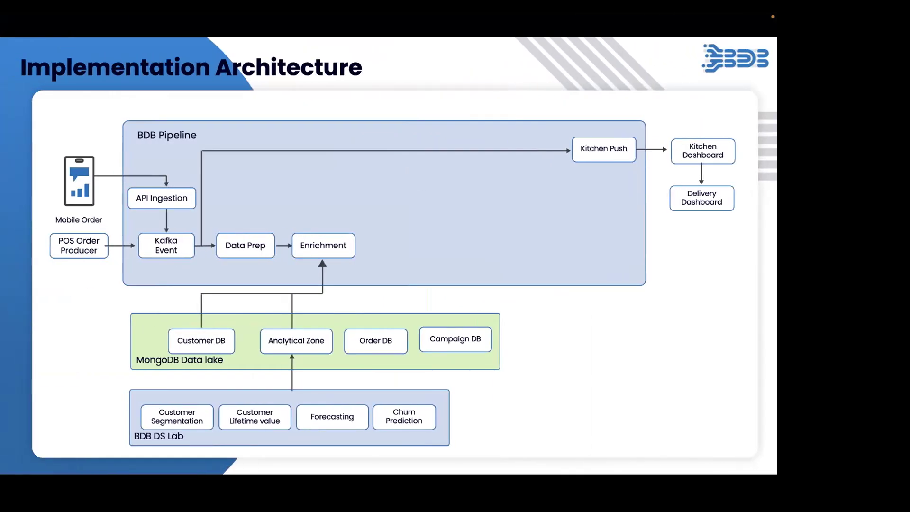
Step: Reveal the dashed Model as an API link from Churn Prediction to the Kitchen Dashboard, then return
{"action": "key", "text": "Right"}
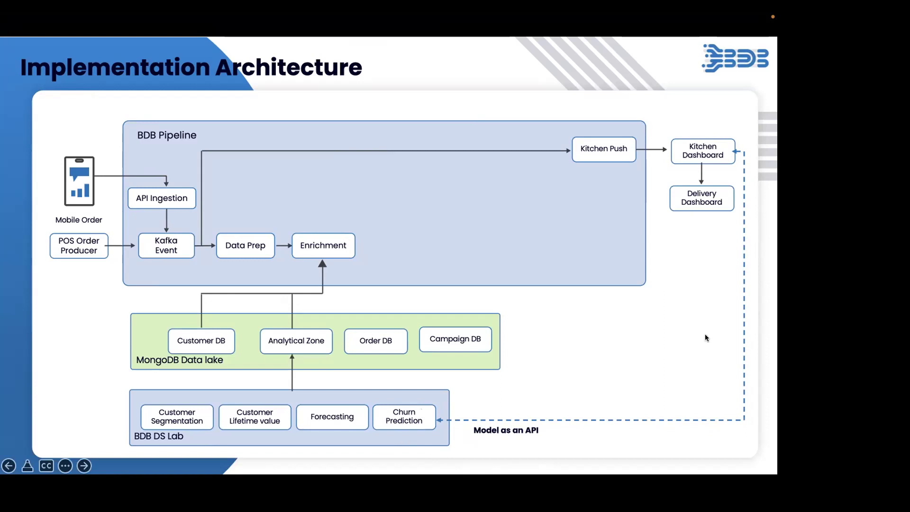
{"action": "key", "text": "ctrl+Right"}
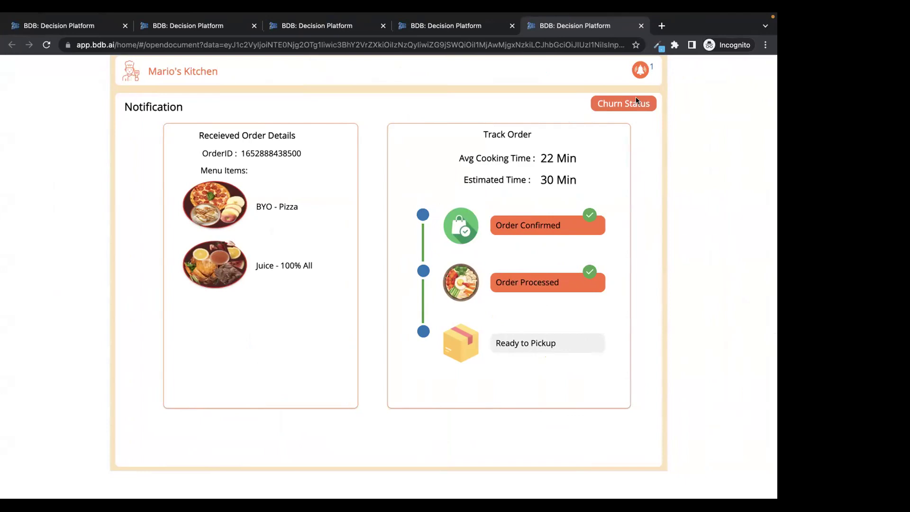
Step: Run the Churn Status check flagging a frequent customer, then return to the Implementation Architecture slide
{"action": "left_click", "coordinate": [630, 100]}
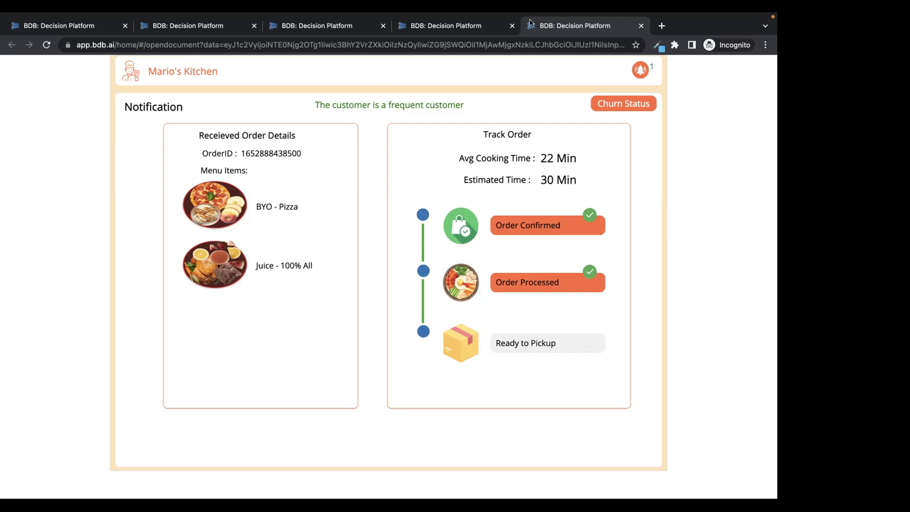
{"action": "key", "text": "ctrl+Left"}
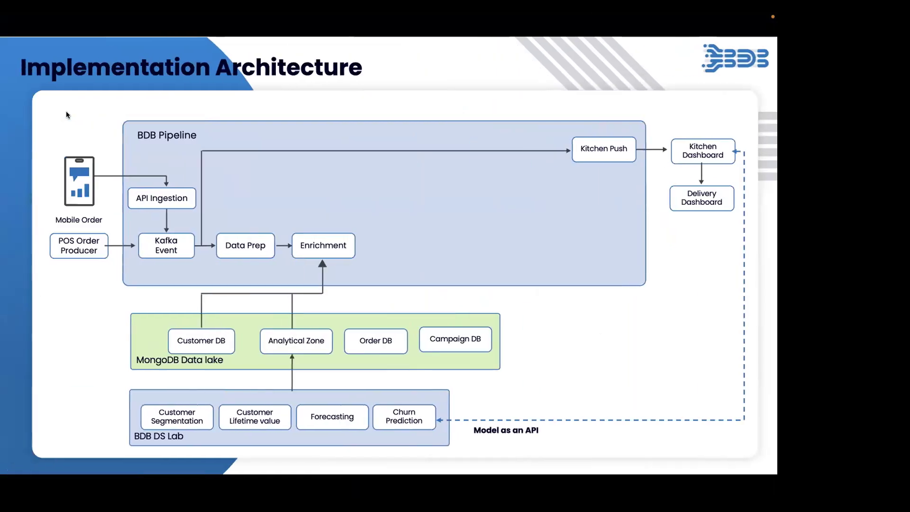
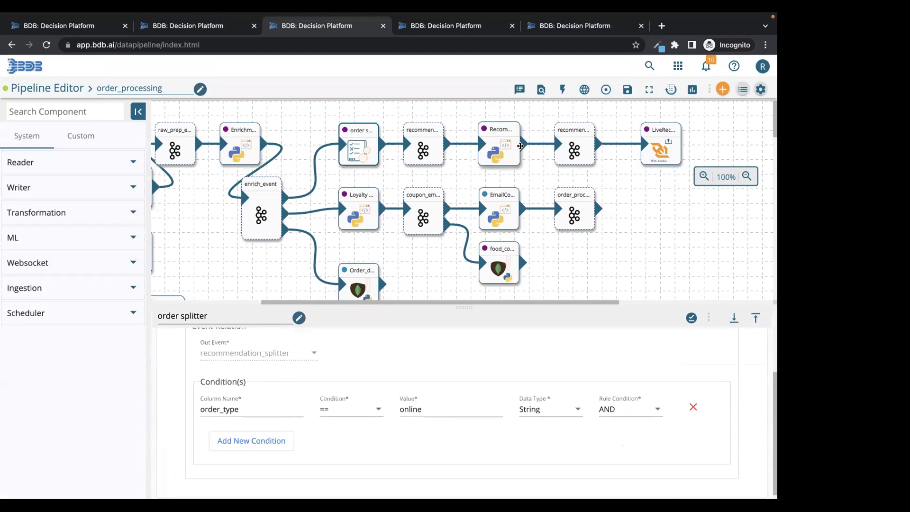
Step: View the Recommendation component's Basic Information, then switch to the Food Zone menu app
{"action": "left_click", "coordinate": [507, 142]}
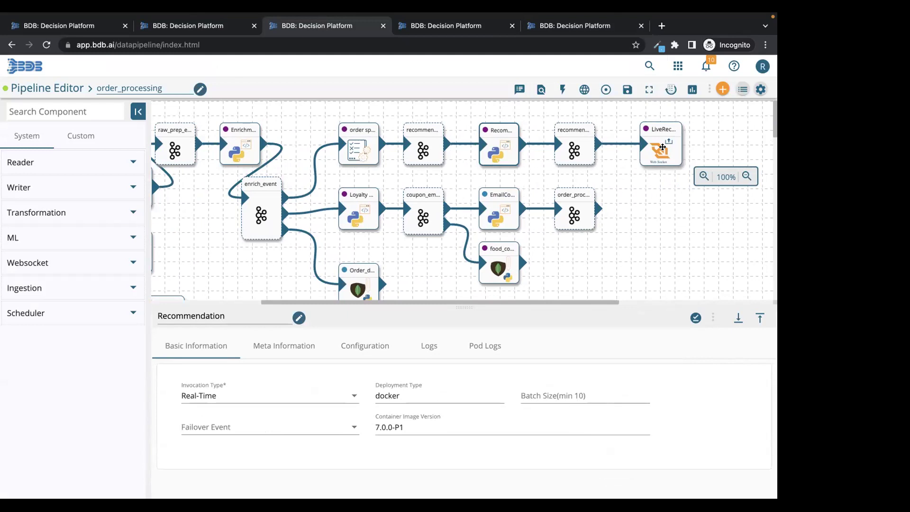
{"action": "left_click", "coordinate": [450, 55]}
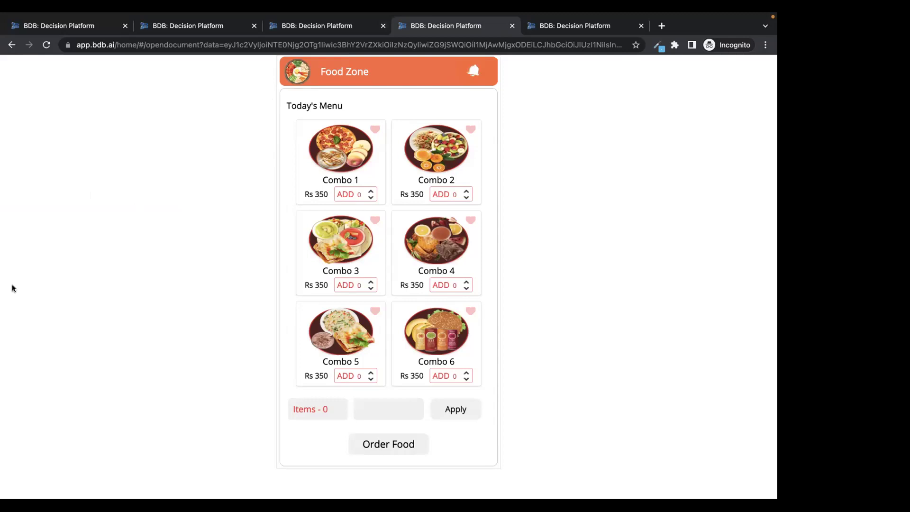
Step: Show and dismiss the Must Try Items suggestions, then bring up Mario's Kitchen order notification
{"action": "left_click", "coordinate": [478, 70]}
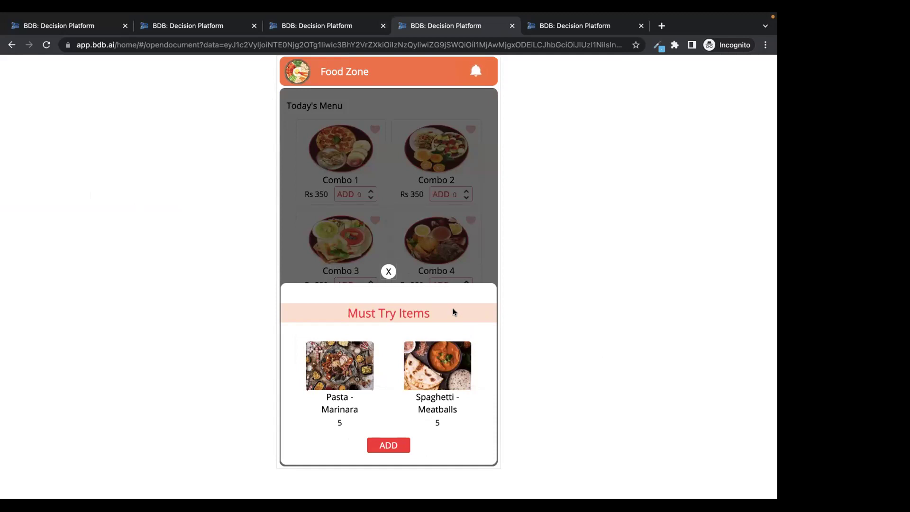
{"action": "left_click", "coordinate": [389, 272]}
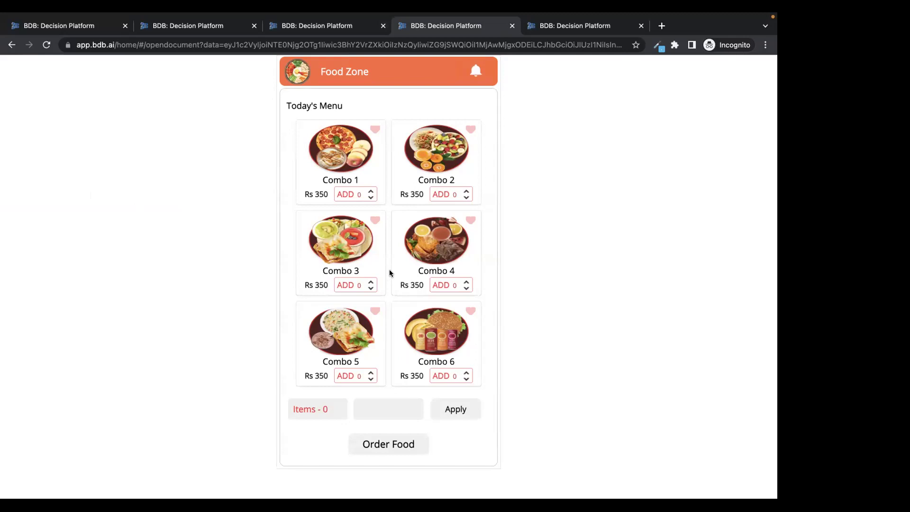
{"action": "left_click", "coordinate": [587, 26]}
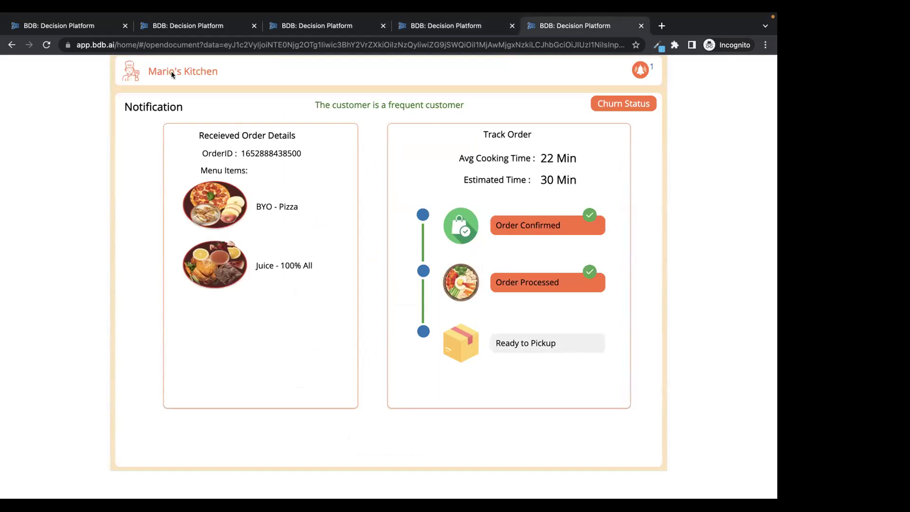
Step: Open the Retail Order Delivery Agent dashboard from its Properties link, placing its tab last
{"action": "left_click", "coordinate": [71, 27]}
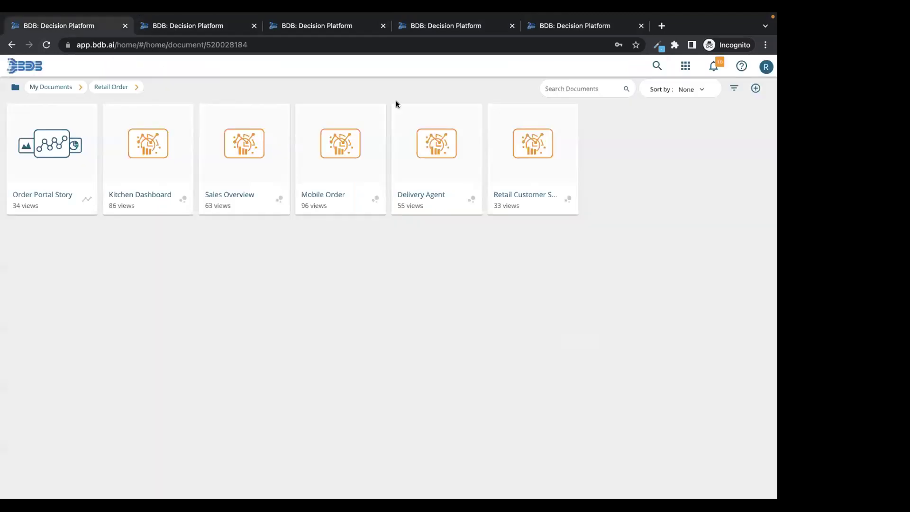
{"action": "right_click", "coordinate": [428, 147]}
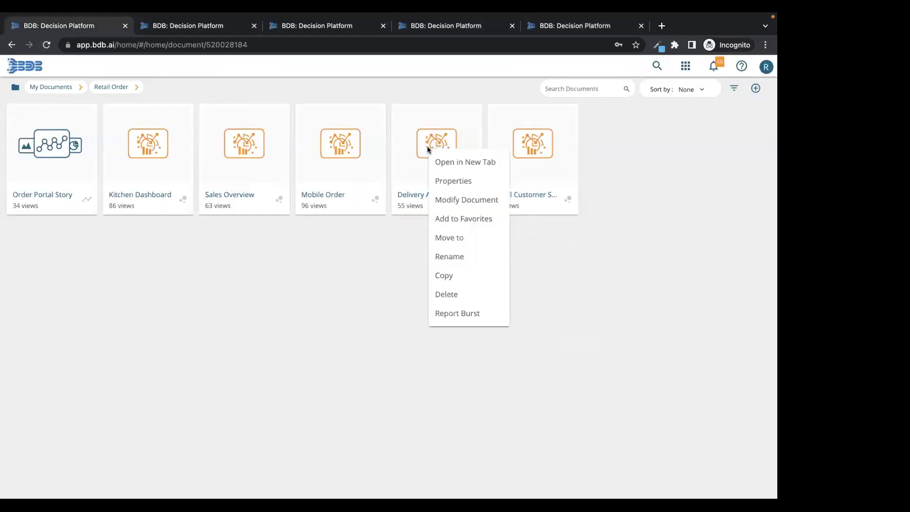
{"action": "left_click", "coordinate": [471, 179]}
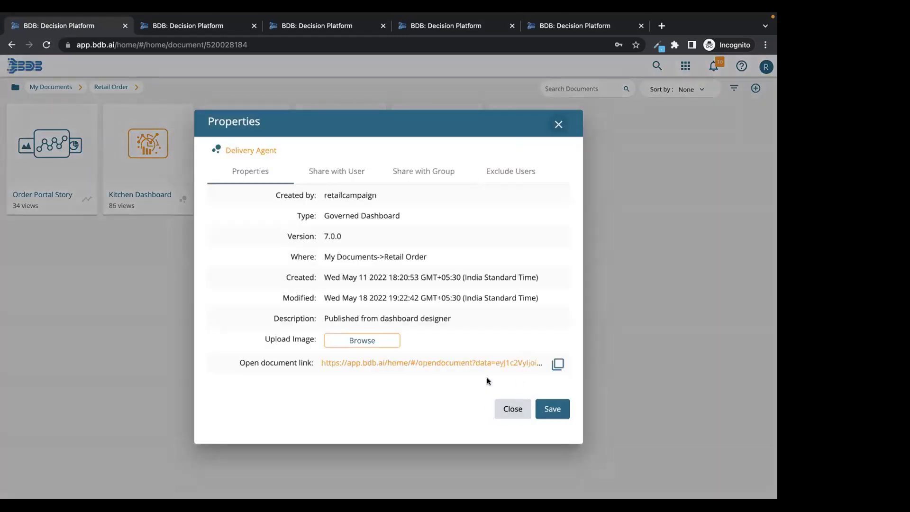
{"action": "left_click", "coordinate": [506, 365]}
{"action": "left_click_drag", "start_coordinate": [147, 28], "coordinate": [604, 31]}
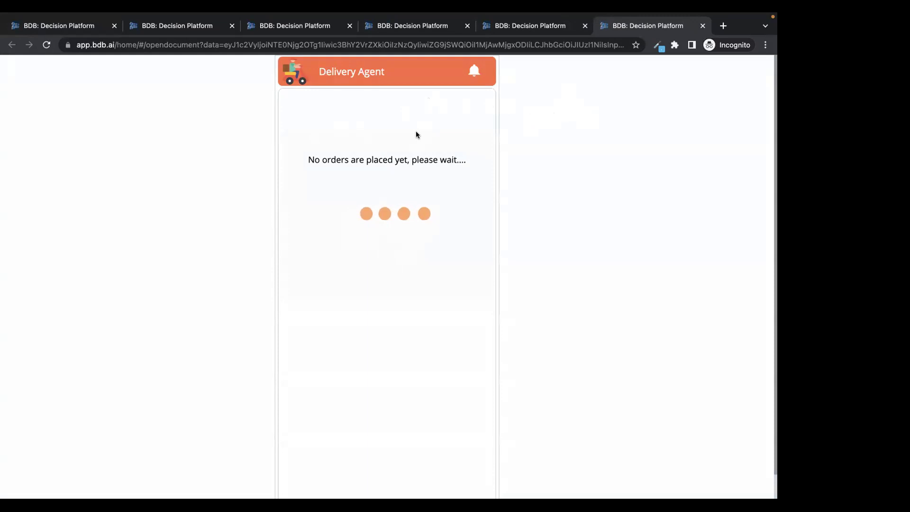
Step: Mark Mario's Kitchen order Ready to Pickup, check it on Delivery Agent, then open Data Science Lab
{"action": "left_click", "coordinate": [523, 28]}
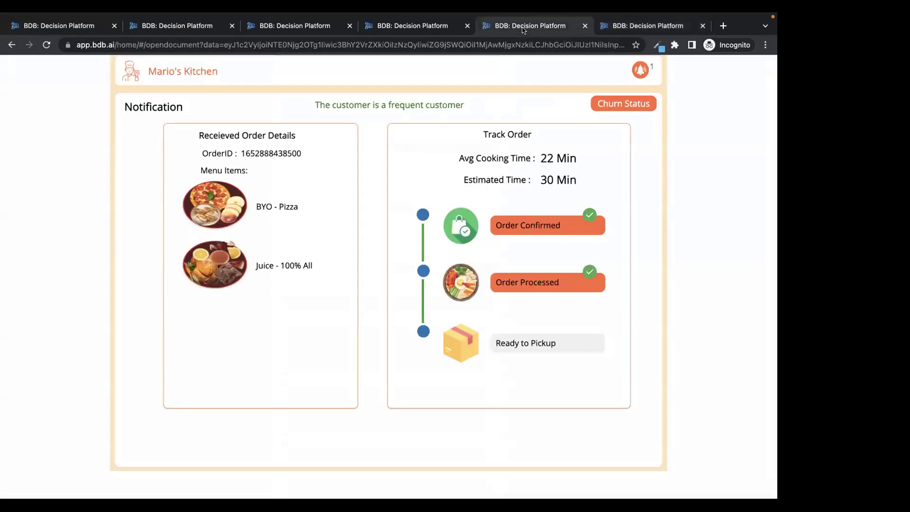
{"action": "left_click", "coordinate": [545, 341]}
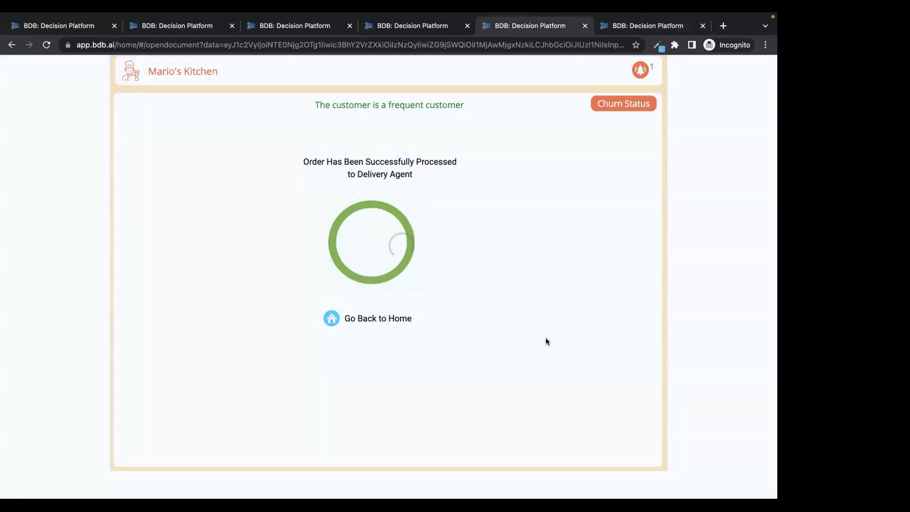
{"action": "left_click", "coordinate": [633, 29]}
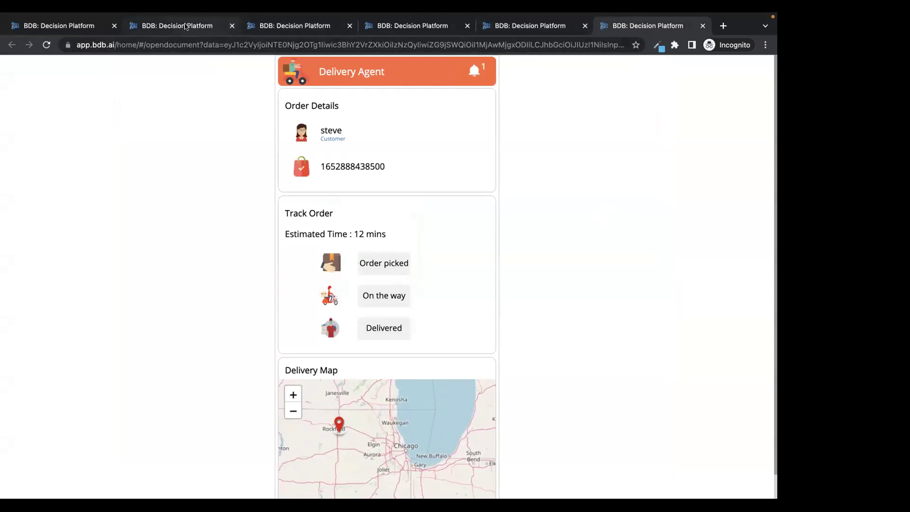
{"action": "left_click", "coordinate": [167, 29]}
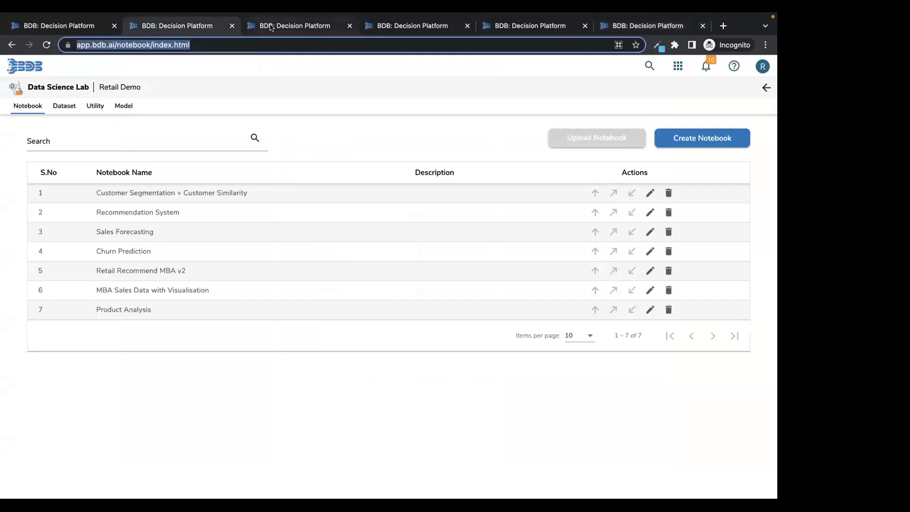
Step: Inspect the kitchen_order and delivery nodes of order_processing, then return to Mario's Kitchen
{"action": "left_click", "coordinate": [284, 26]}
{"action": "scroll", "coordinate": [255, 190], "scroll_direction": "down", "scroll_amount": 5}
{"action": "scroll", "coordinate": [251, 228], "scroll_direction": "left", "scroll_amount": 5}
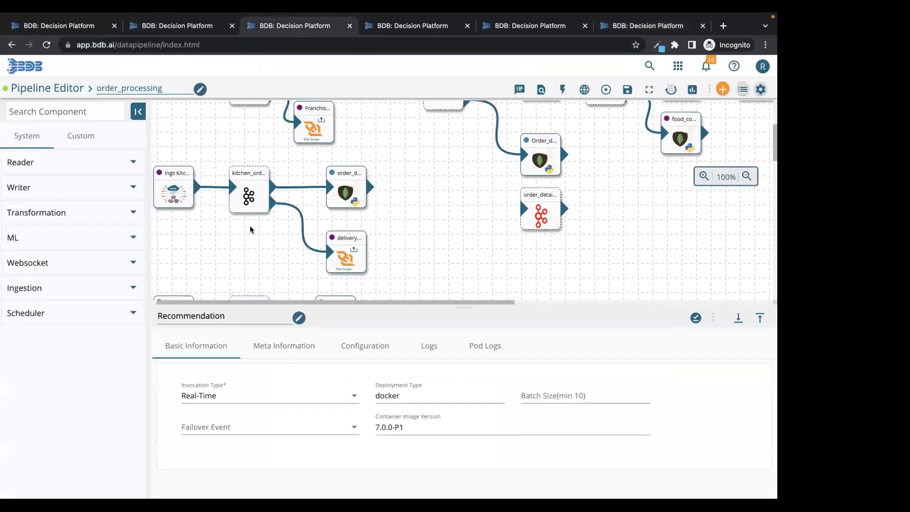
{"action": "scroll", "coordinate": [254, 230], "scroll_direction": "down", "scroll_amount": 2}
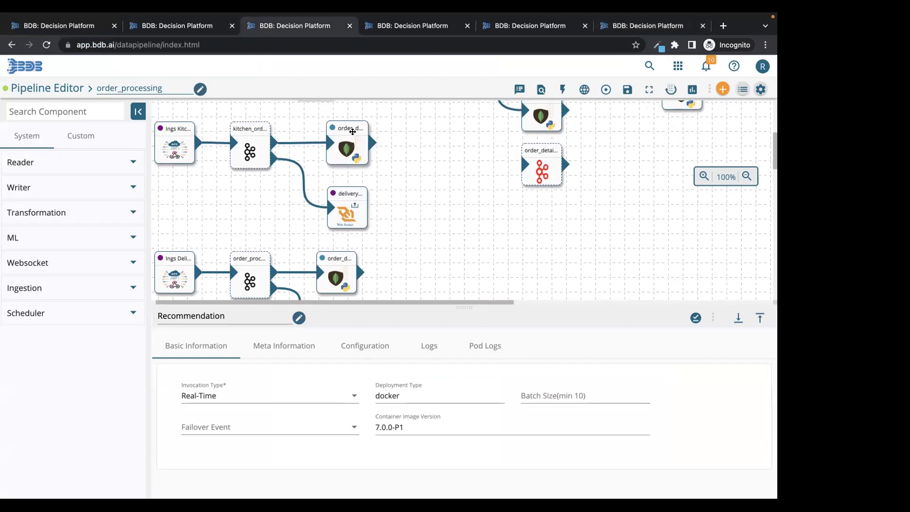
{"action": "left_click", "coordinate": [560, 28]}
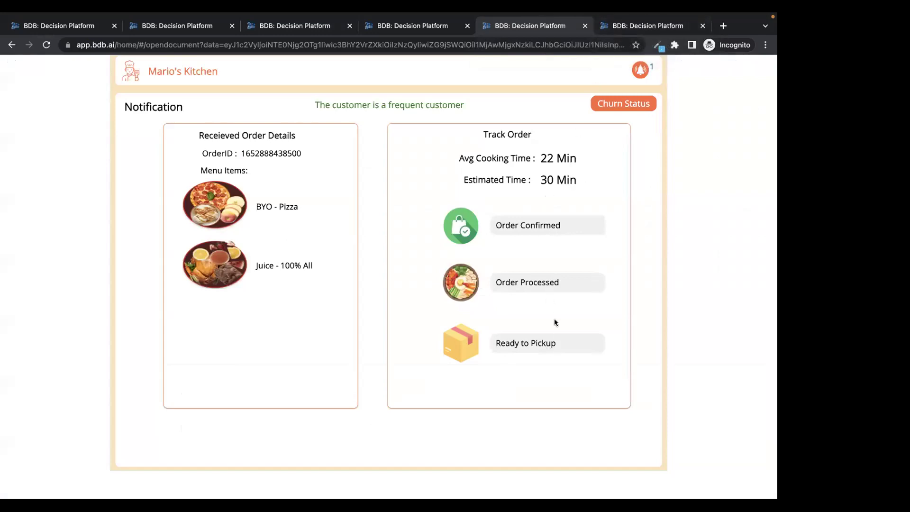
Step: Move the delivery order through Order picked, On the way and Delivered, then return to Food Zone
{"action": "left_click", "coordinate": [622, 26]}
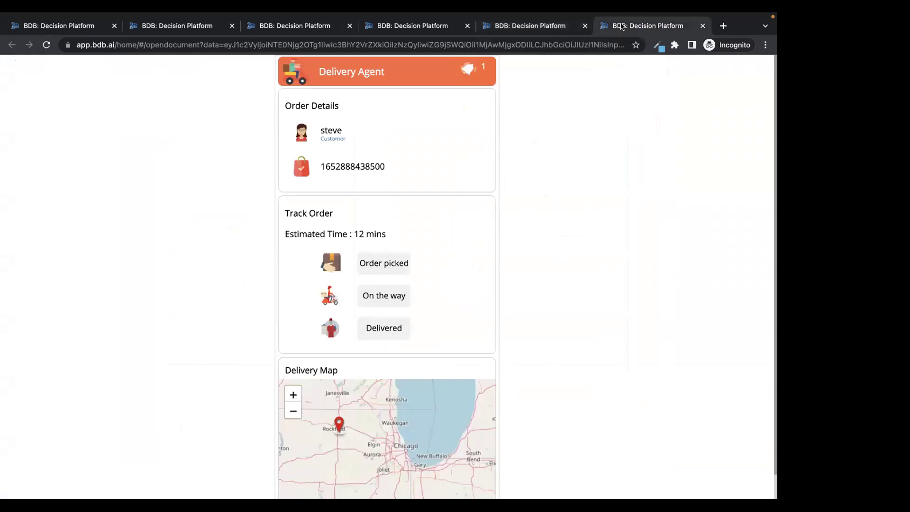
{"action": "left_click", "coordinate": [382, 268]}
{"action": "left_click", "coordinate": [383, 294]}
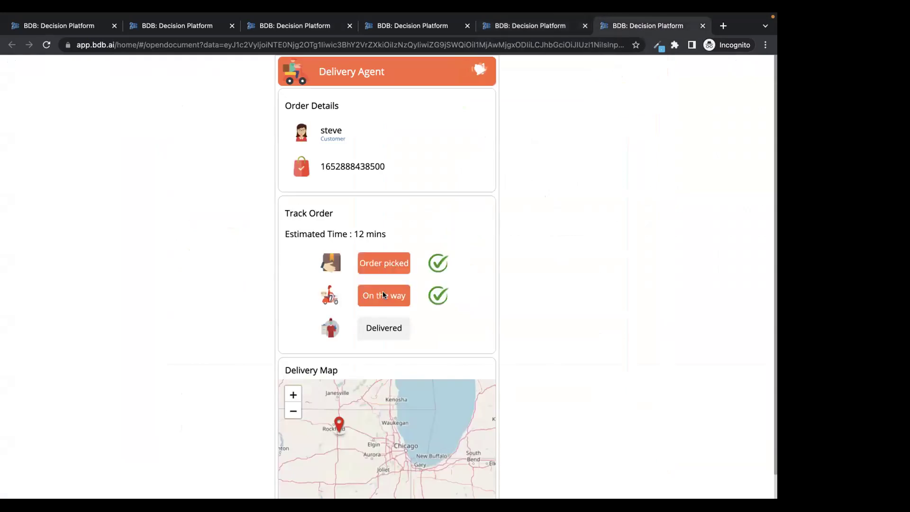
{"action": "left_click", "coordinate": [382, 327]}
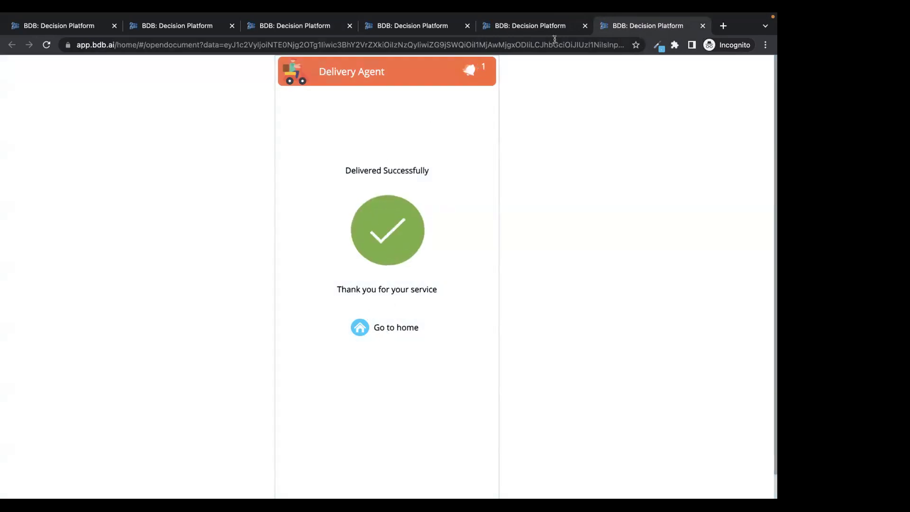
{"action": "left_click", "coordinate": [413, 26]}
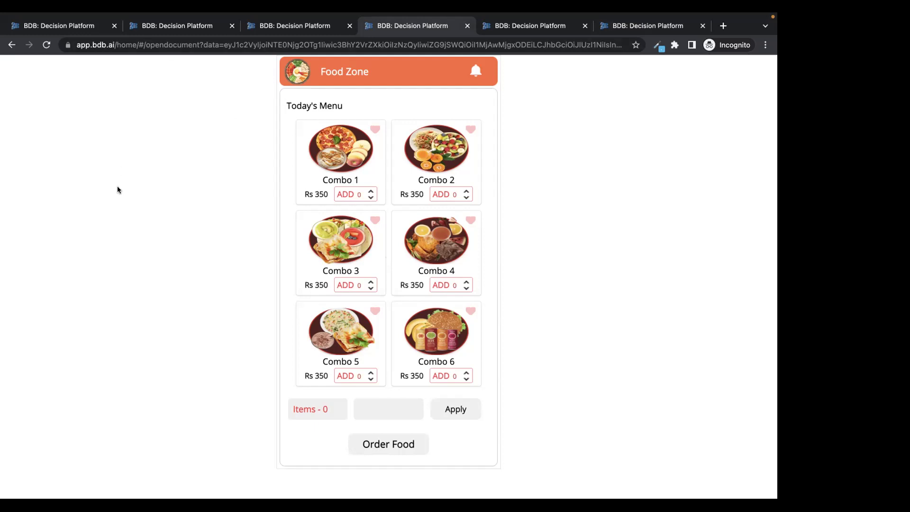
Step: Switch desktops to the Implementation Architecture slide
{"action": "key", "text": "ctrl+Left"}
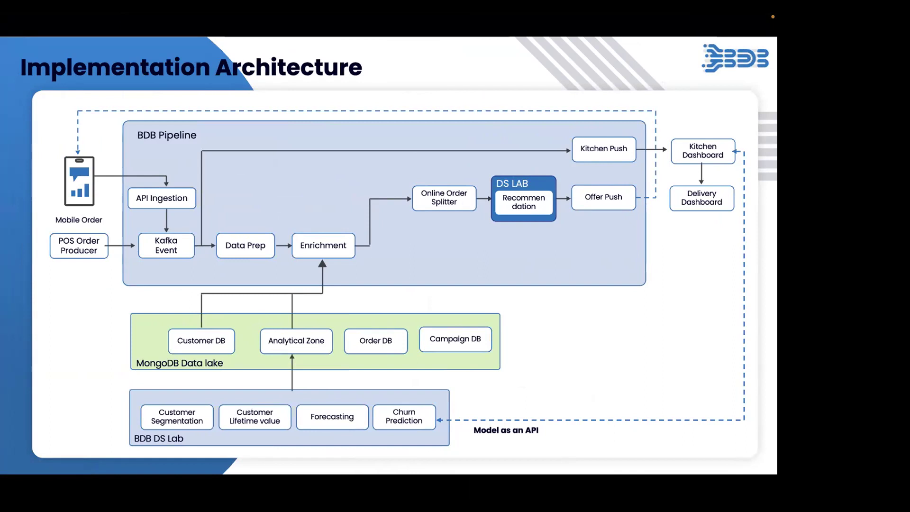
Step: Reveal the Loyalty Calculator and Email steps on the architecture slide, then return to Food Zone
{"action": "key", "text": "Right"}
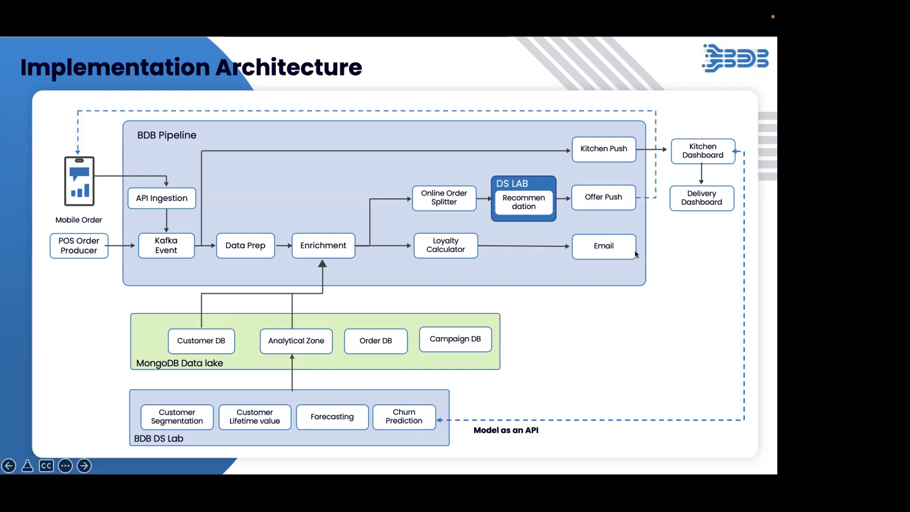
{"action": "key", "text": "ctrl+Right"}
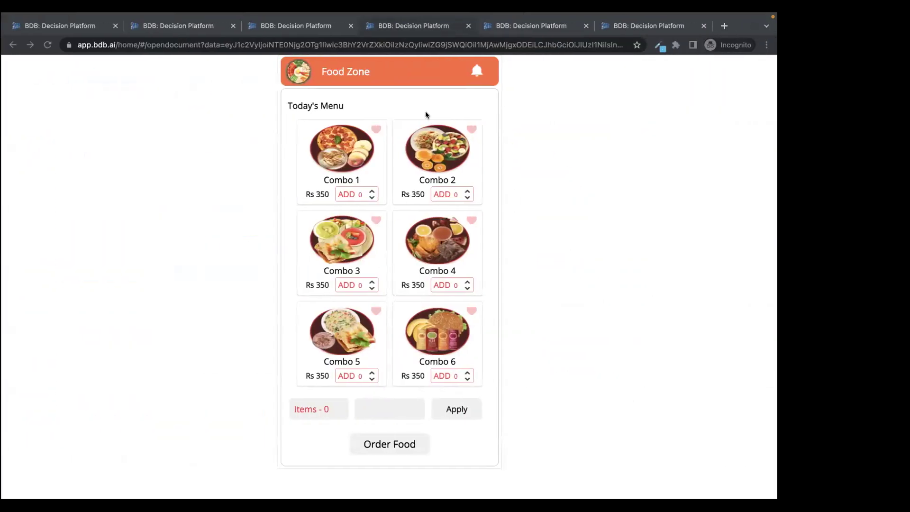
Step: Open the Loyalty calculator and then EmailComponent node details in the order_processing pipeline
{"action": "left_click", "coordinate": [278, 28]}
{"action": "scroll", "coordinate": [497, 175], "scroll_direction": "up", "scroll_amount": 3}
{"action": "scroll", "coordinate": [497, 176], "scroll_direction": "right", "scroll_amount": 5}
{"action": "left_click", "coordinate": [415, 211]}
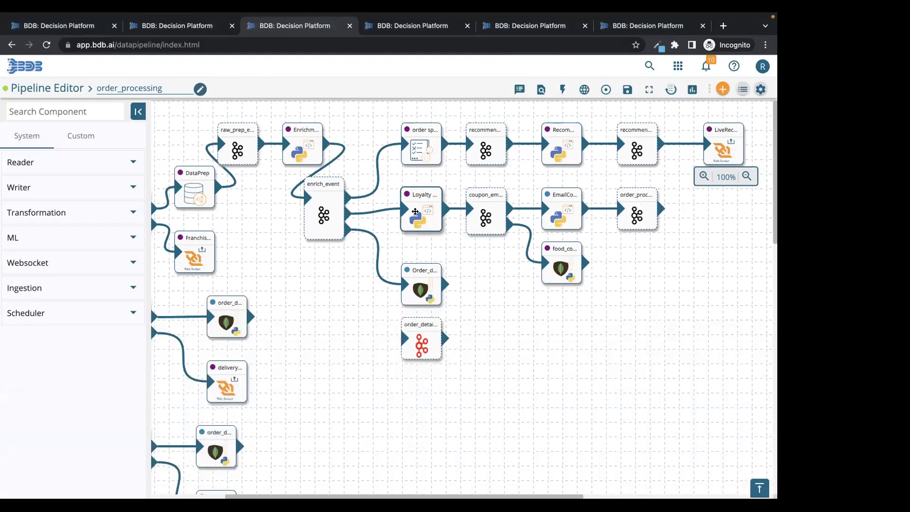
{"action": "left_click", "coordinate": [564, 210]}
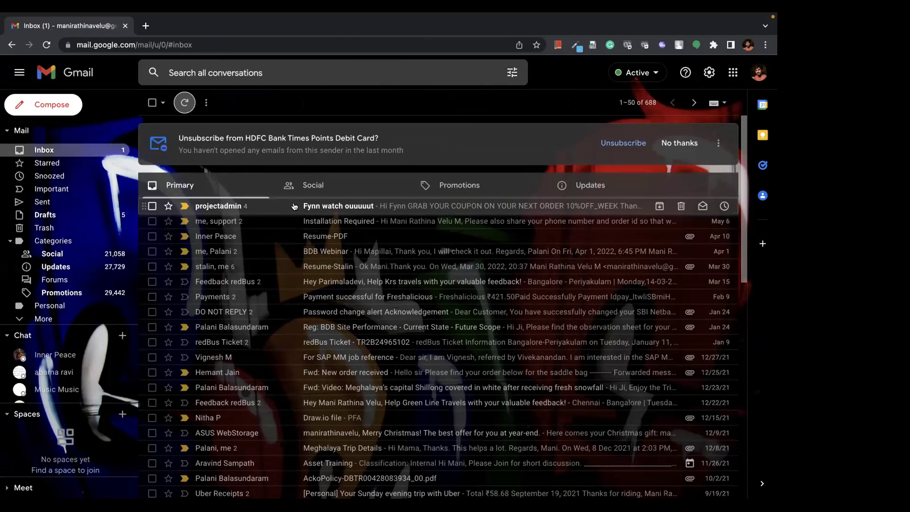
Step: Open the coupon email, expand its latest message, and select the coupon code 10%OFF_WEEK
{"action": "left_click", "coordinate": [294, 206]}
{"action": "scroll", "coordinate": [311, 311], "scroll_direction": "down", "scroll_amount": 2}
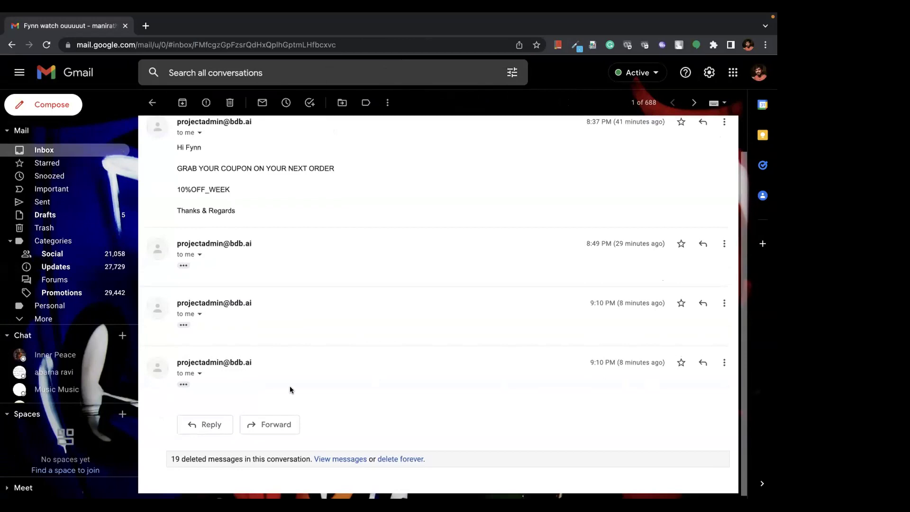
{"action": "left_click", "coordinate": [183, 383]}
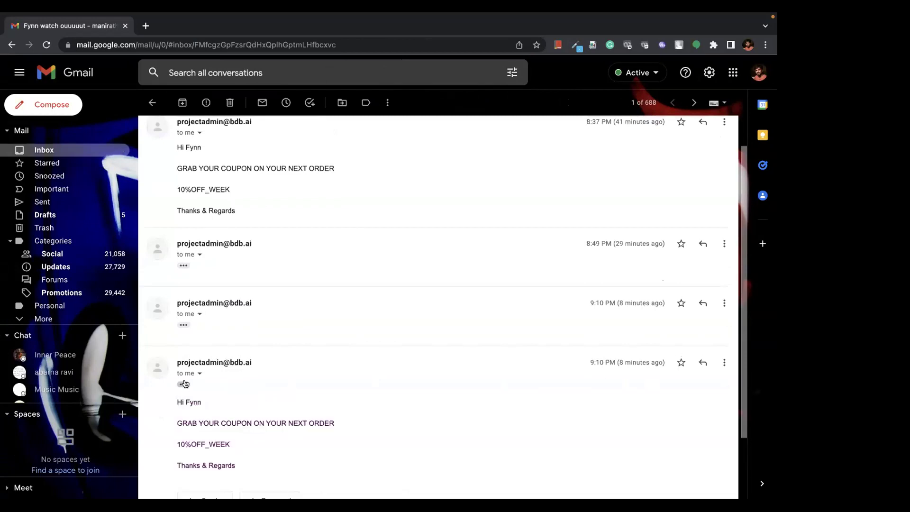
{"action": "scroll", "coordinate": [245, 359], "scroll_direction": "down", "scroll_amount": 2}
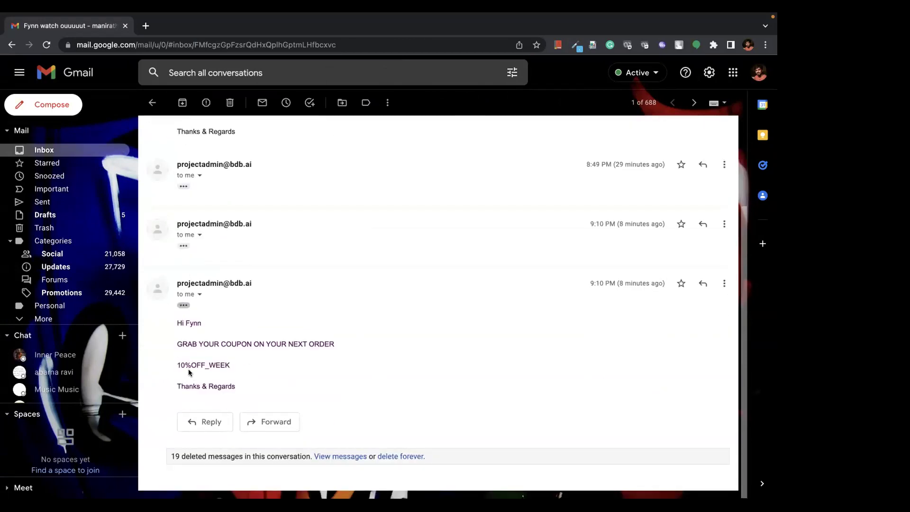
{"action": "left_click_drag", "start_coordinate": [177, 365], "coordinate": [230, 364]}
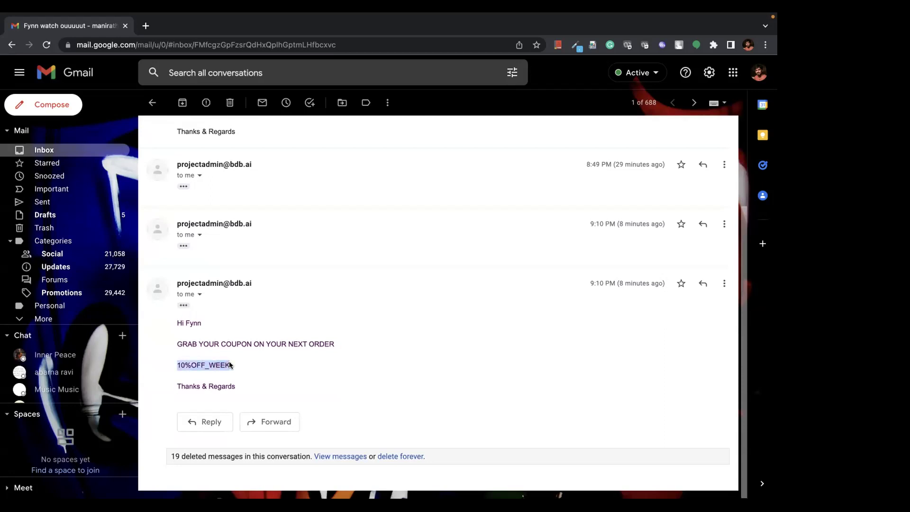
{"action": "left_click", "coordinate": [230, 364]}
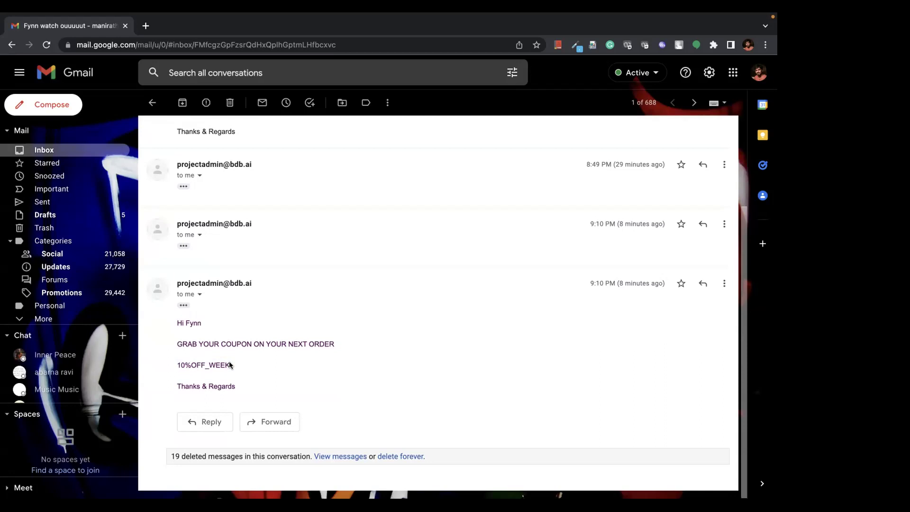
{"action": "left_click_drag", "start_coordinate": [229, 364], "coordinate": [175, 366]}
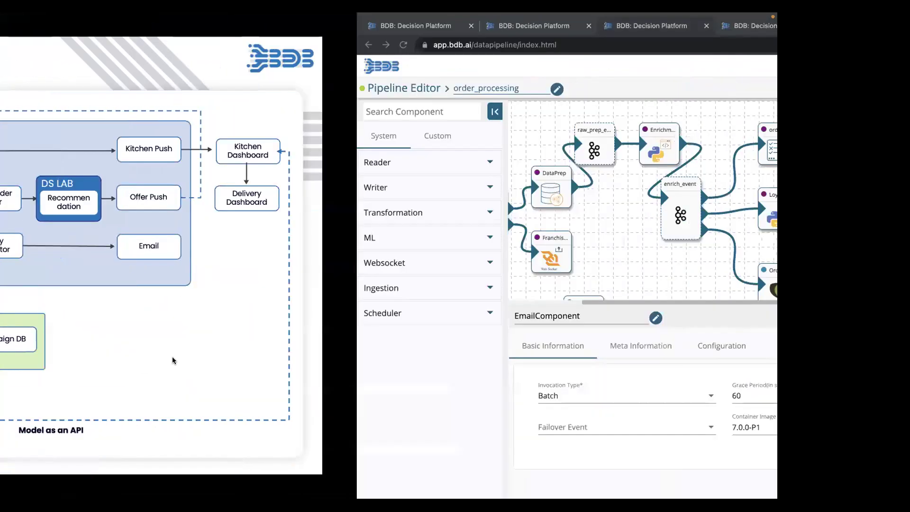
Step: Open the order_processing pipeline in the editor and select its order_listening_event node
{"action": "scroll", "coordinate": [635, 199], "scroll_direction": "left", "scroll_amount": 4}
{"action": "scroll", "coordinate": [278, 201], "scroll_direction": "left", "scroll_amount": 6}
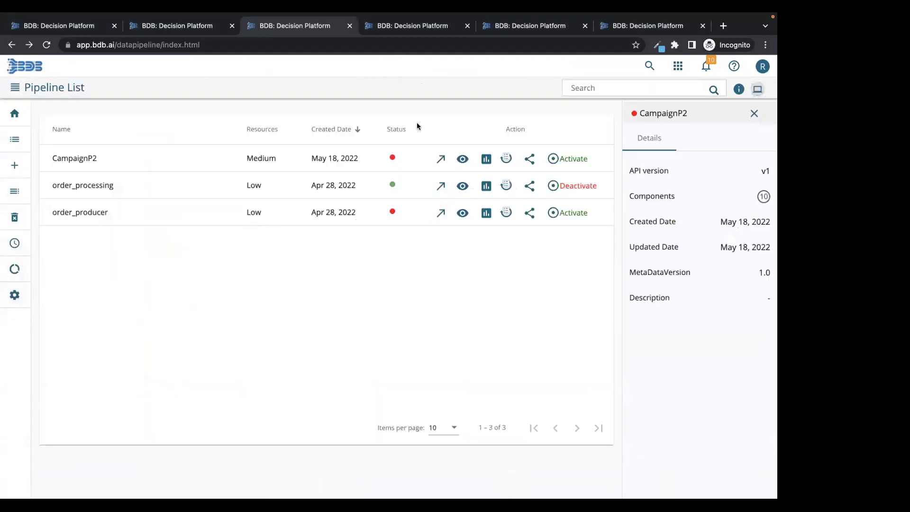
{"action": "left_click", "coordinate": [464, 189]}
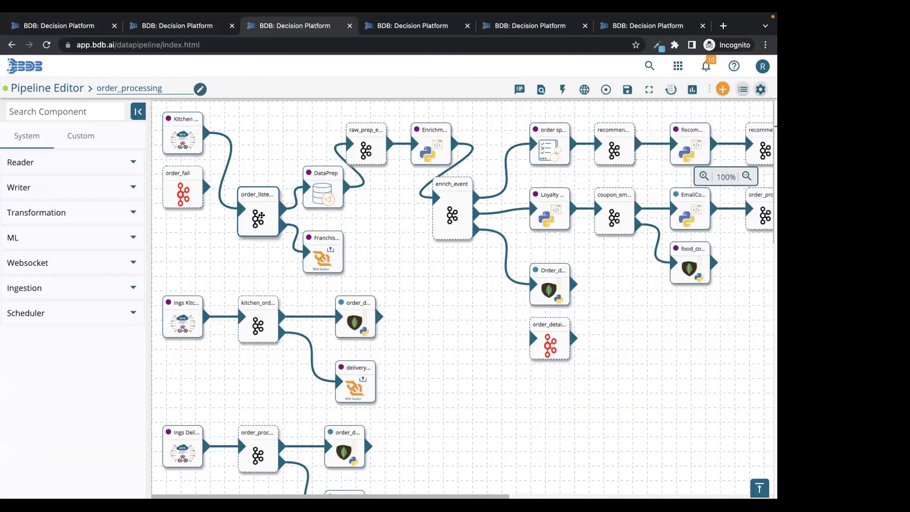
{"action": "left_click", "coordinate": [261, 215]}
Step: Load the node's preview at full height, showing its 3 order records scrolled right
{"action": "left_click", "coordinate": [237, 345]}
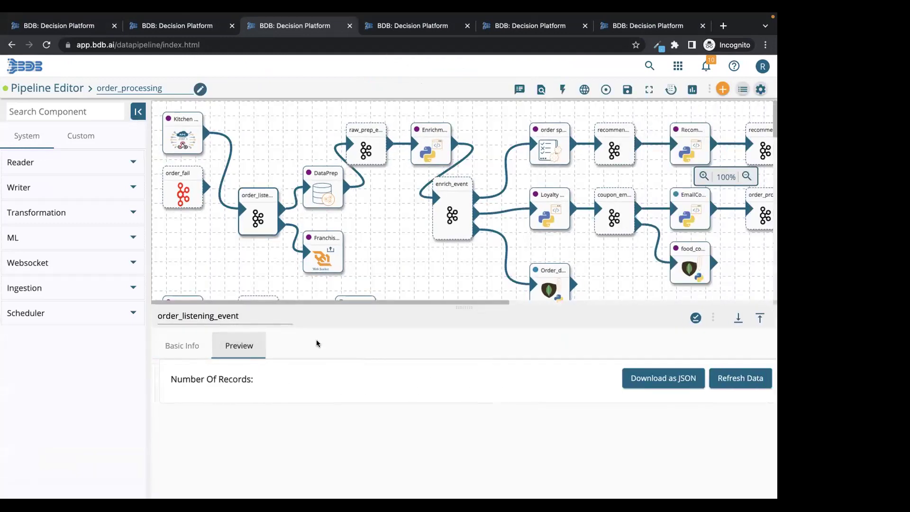
{"action": "left_click", "coordinate": [739, 378]}
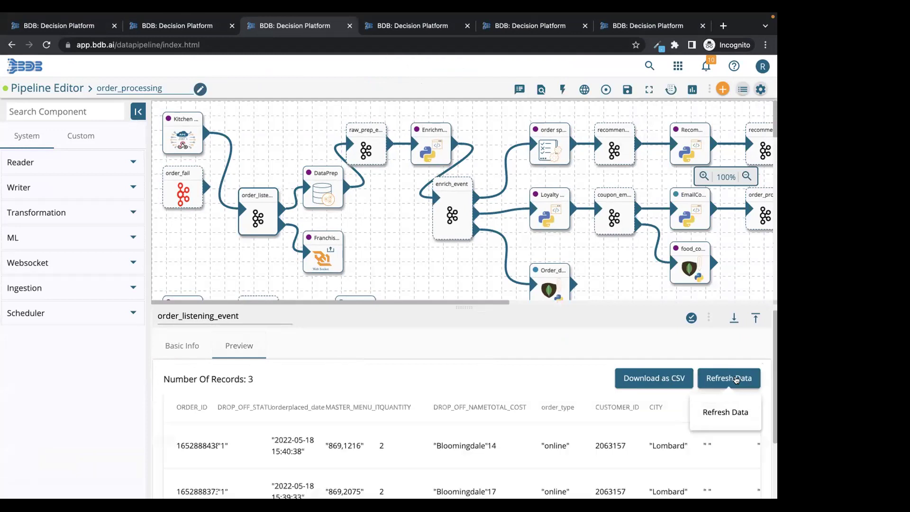
{"action": "left_click", "coordinate": [758, 318]}
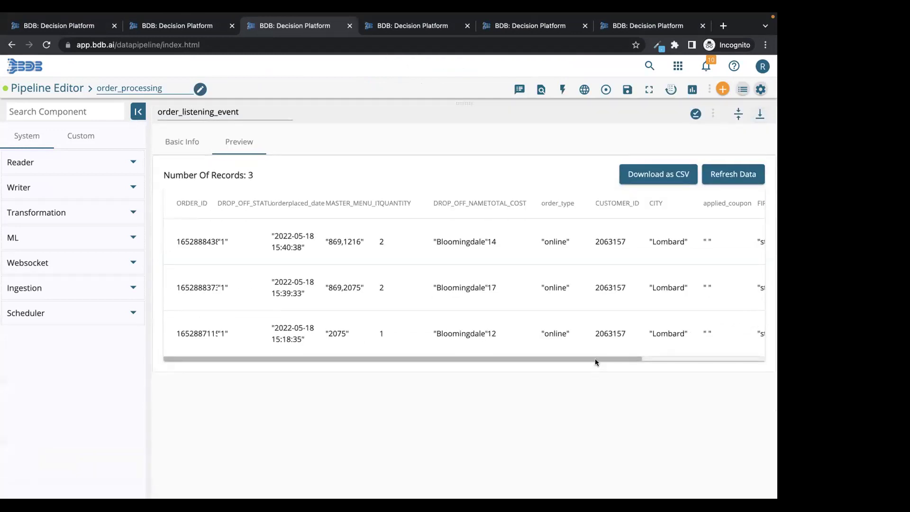
{"action": "left_click_drag", "start_coordinate": [595, 355], "coordinate": [713, 356]}
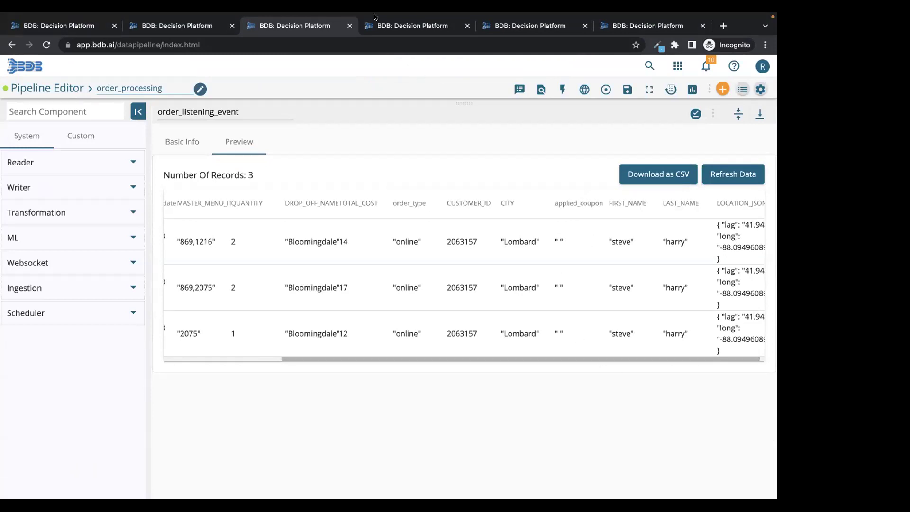
{"action": "left_click", "coordinate": [397, 57]}
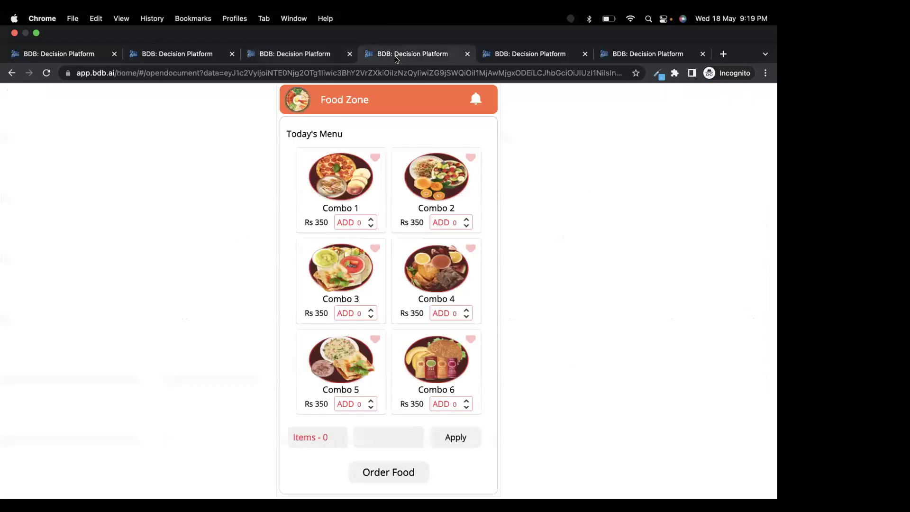
Step: Close the extra kitchen notification and delivery agent tabs
{"action": "left_click", "coordinate": [565, 56]}
{"action": "left_click", "coordinate": [642, 54]}
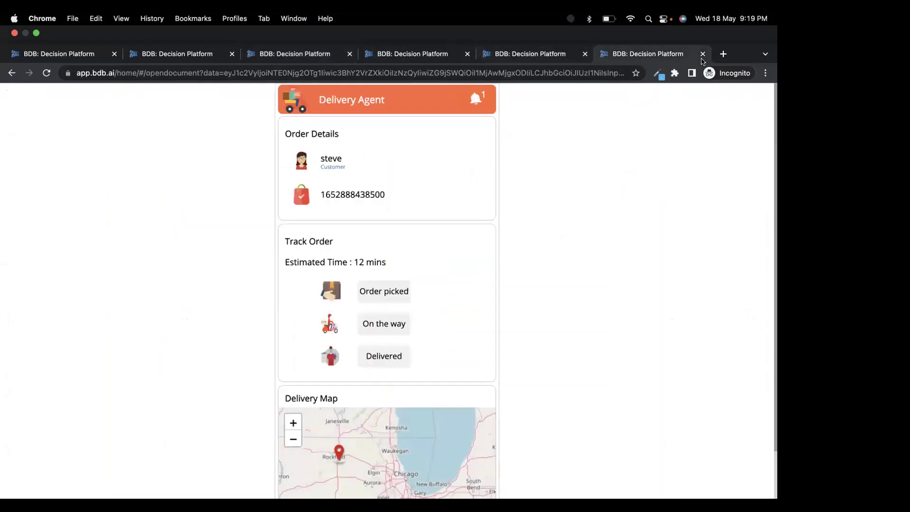
{"action": "left_click", "coordinate": [702, 53]}
{"action": "left_click", "coordinate": [642, 53]}
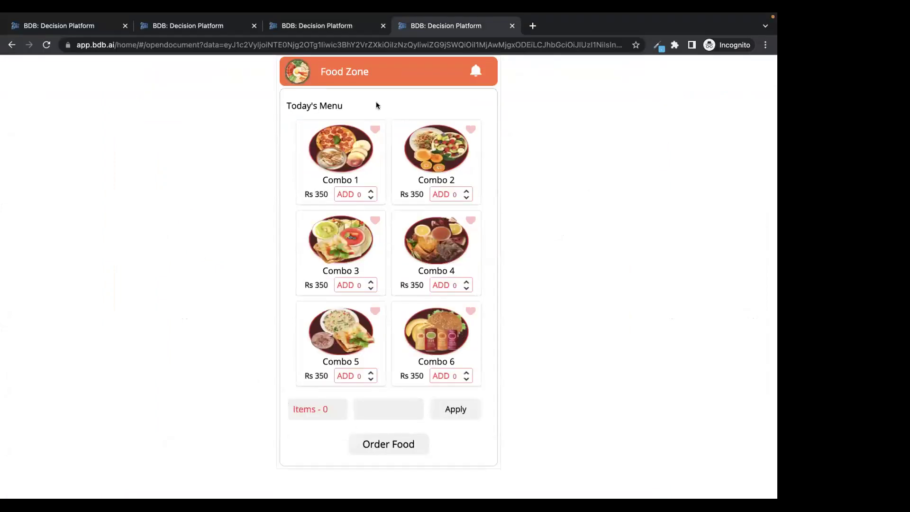
Step: Order one Combo 4 and one Combo 6 with the pasted 10%OFF_WEEK coupon applied
{"action": "left_click", "coordinate": [466, 282]}
{"action": "left_click", "coordinate": [466, 372]}
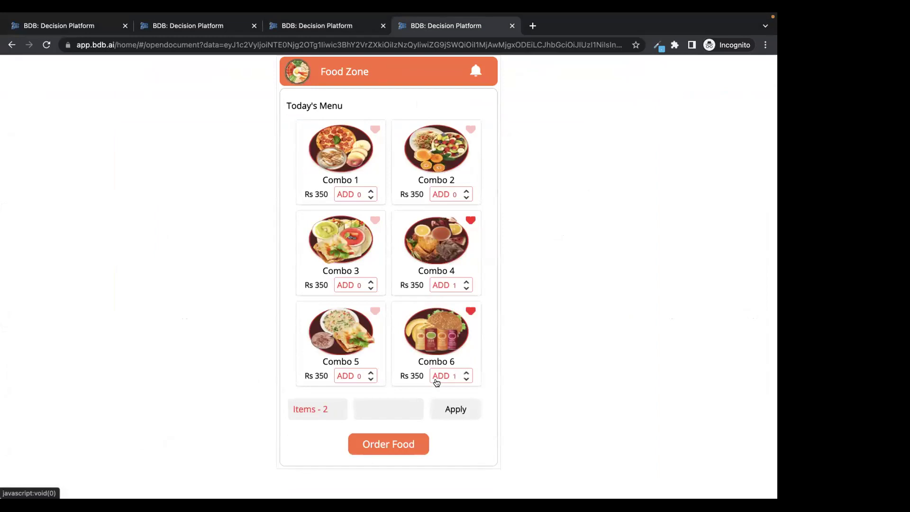
{"action": "left_click", "coordinate": [378, 406]}
{"action": "type", "text": "10%OFF_WEEK"}
{"action": "left_click", "coordinate": [448, 413]}
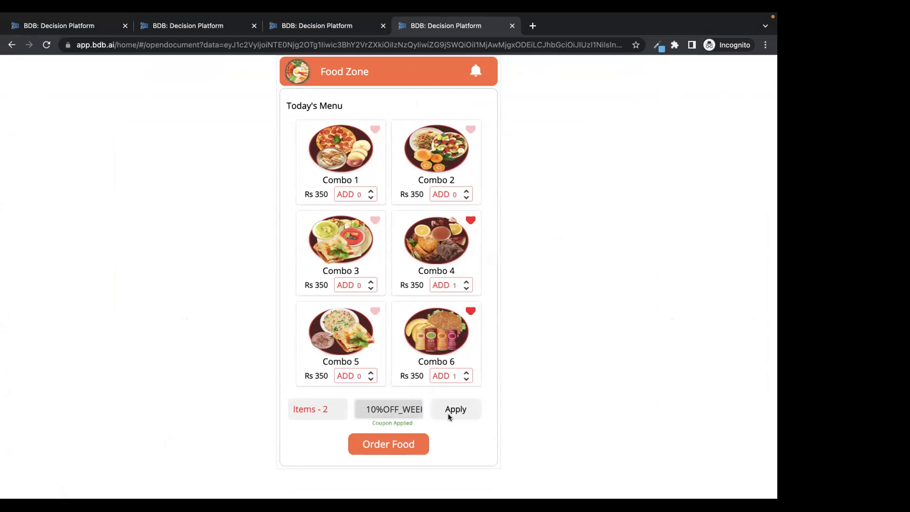
{"action": "left_click", "coordinate": [388, 441]}
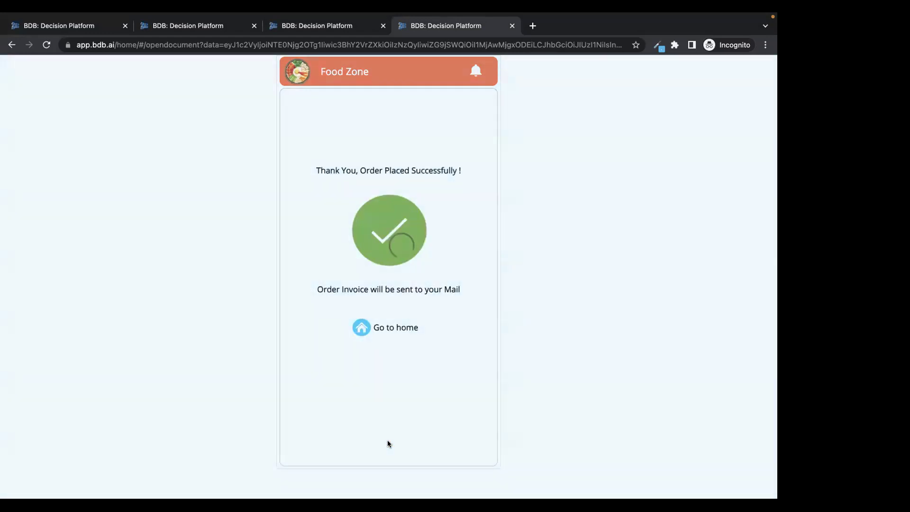
{"action": "left_click", "coordinate": [302, 27]}
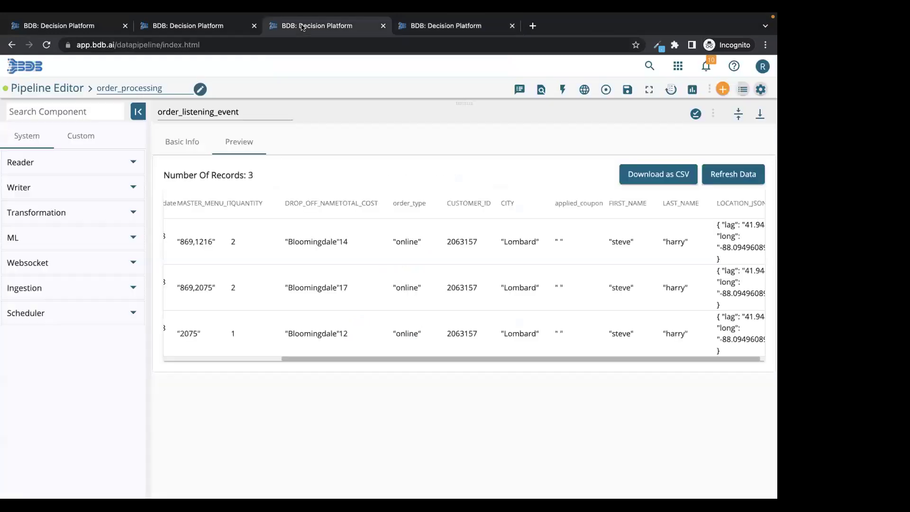
Step: Refresh the preview to show the fourth record with coupon 10%OFF_WEEK, then restore split view
{"action": "left_click", "coordinate": [737, 174]}
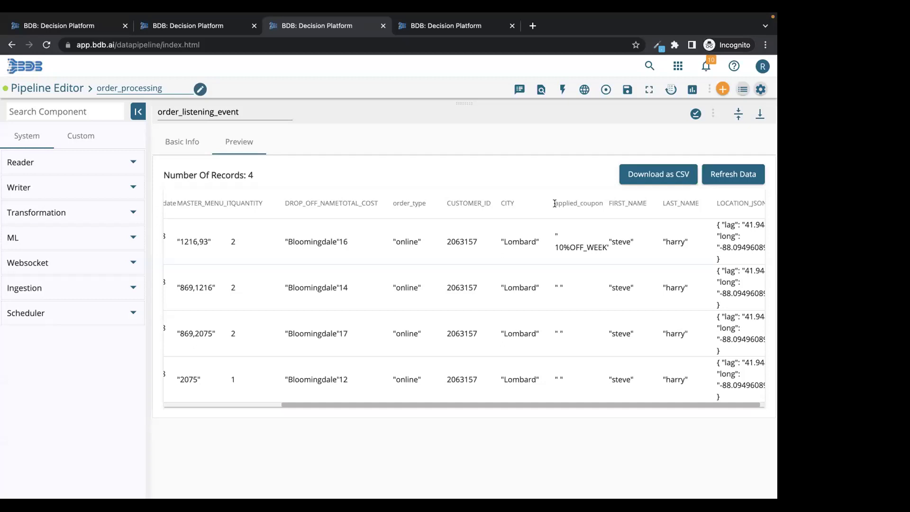
{"action": "left_click_drag", "start_coordinate": [555, 247], "coordinate": [608, 246]}
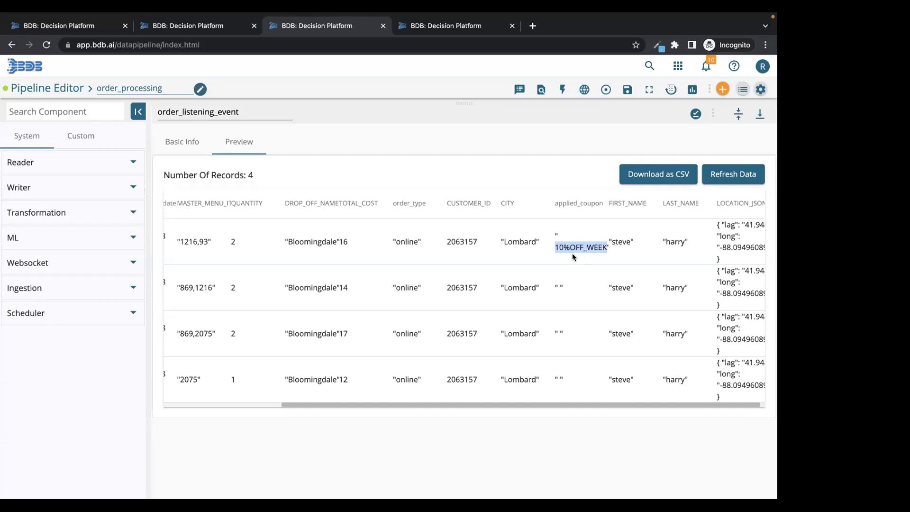
{"action": "left_click", "coordinate": [738, 113]}
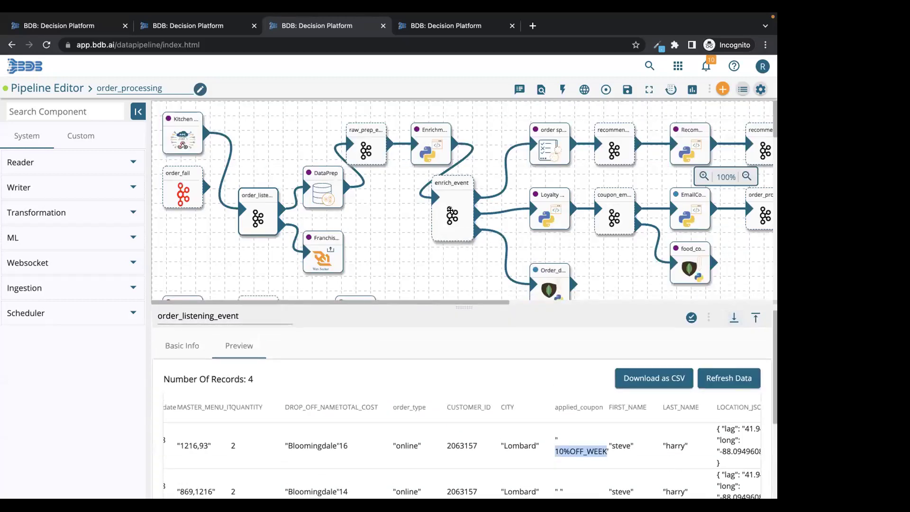